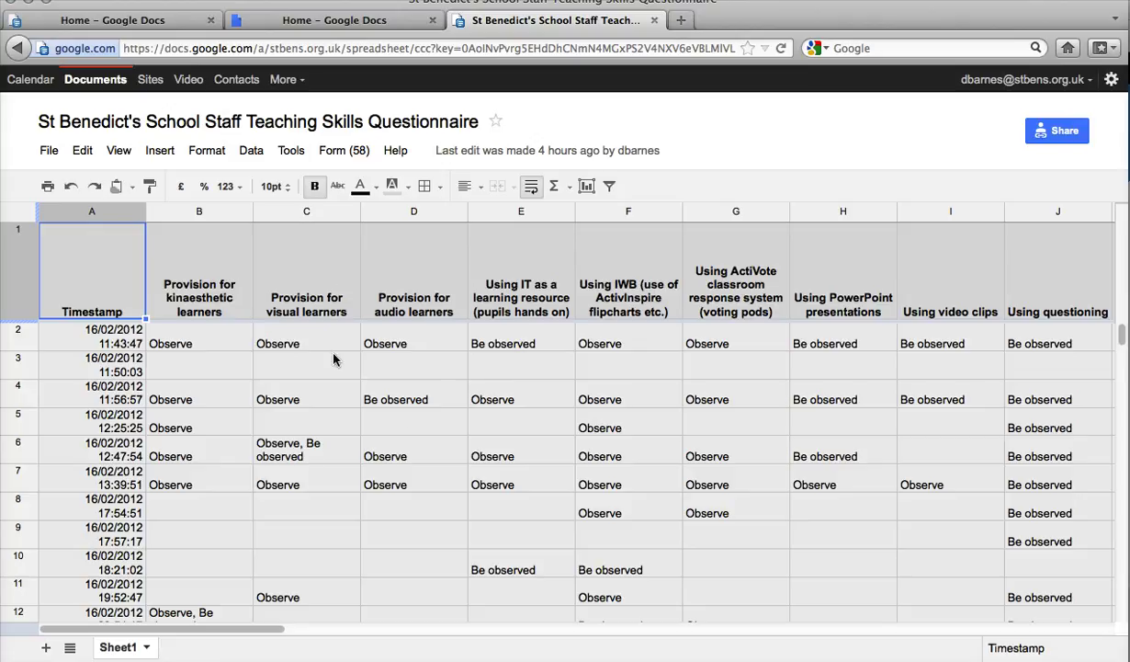
Step: Scroll across the questionnaire responses in the Google Sheets response sheet
mouse_move(237, 628)
left_mouse_down()
mouse_move(441, 649)
mouse_move(1054, 650)
mouse_move(747, 613)
mouse_move(241, 611)
left_mouse_up()
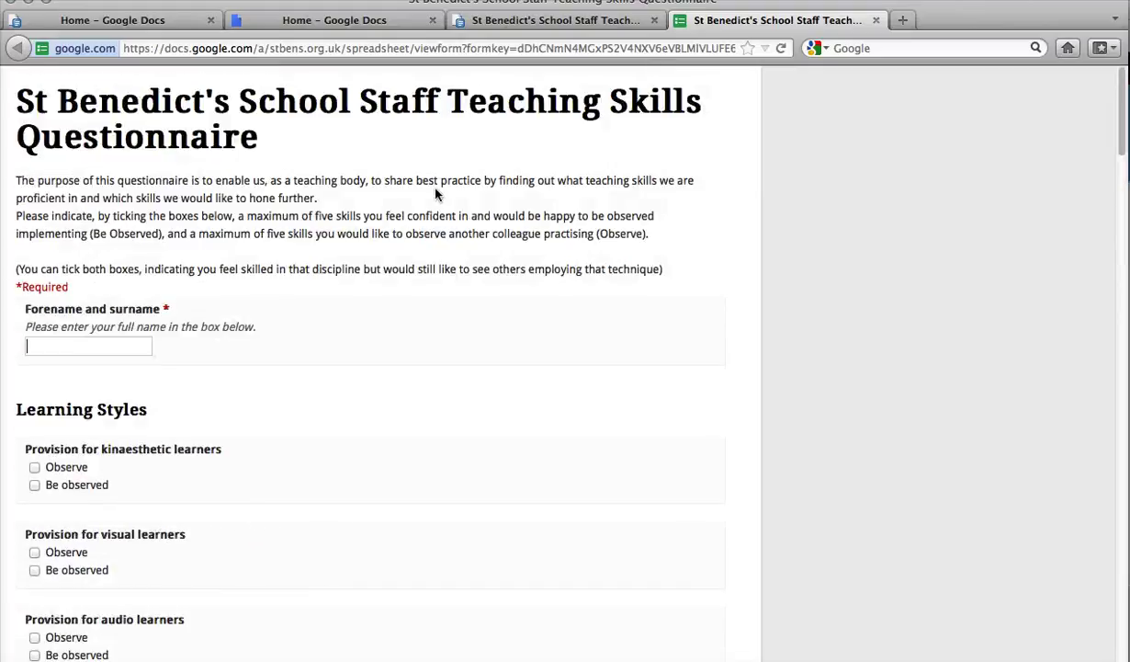
Step: Switch to the Google Docs file list to start a new untitled form
left_click(366, 20)
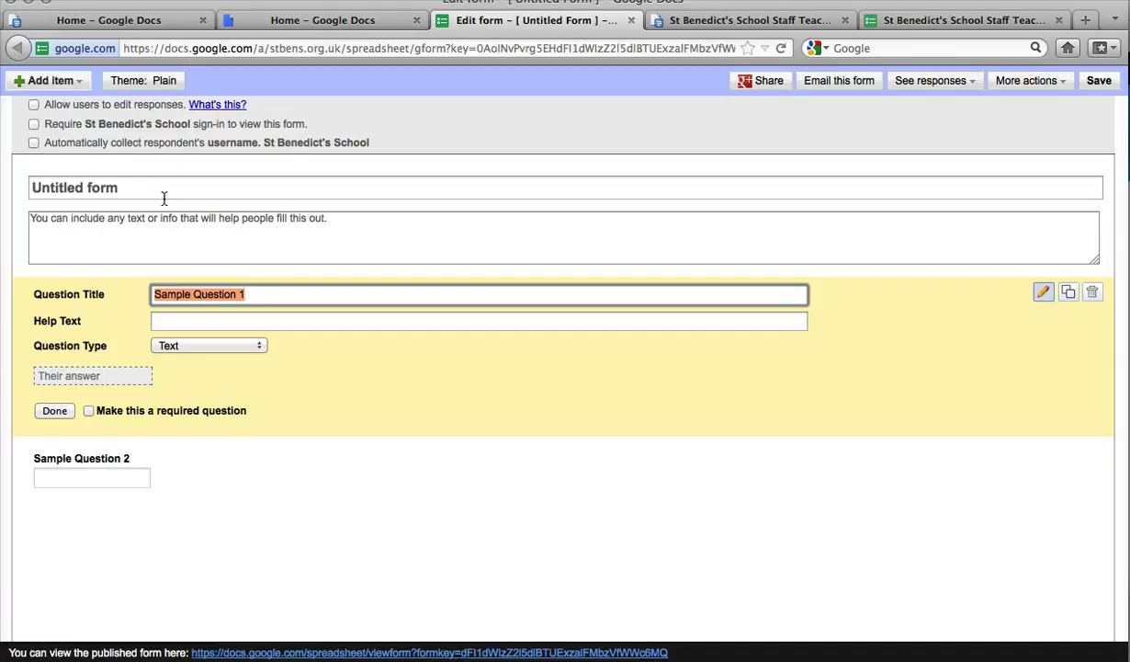
Step: Title the form 'IPT review 2012 for' plus the teacher's name, with description 'Please do all this'
left_click(126, 187)
left_click_drag(126, 188, 5, 188)
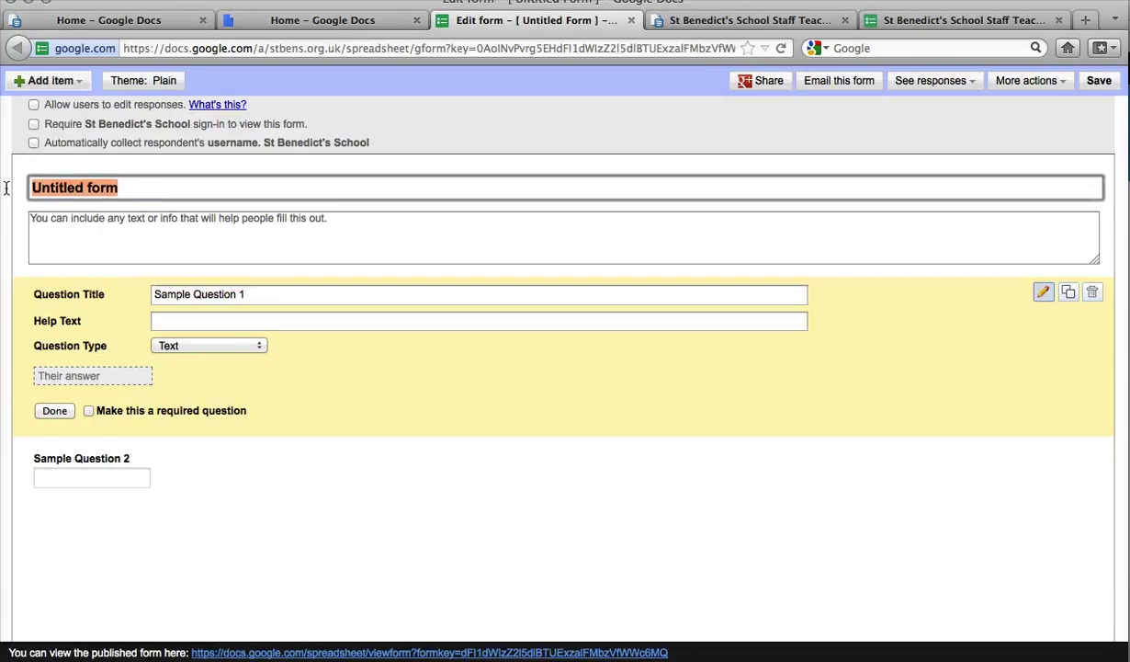
key("BackSpace")
type("IPT review 2012")
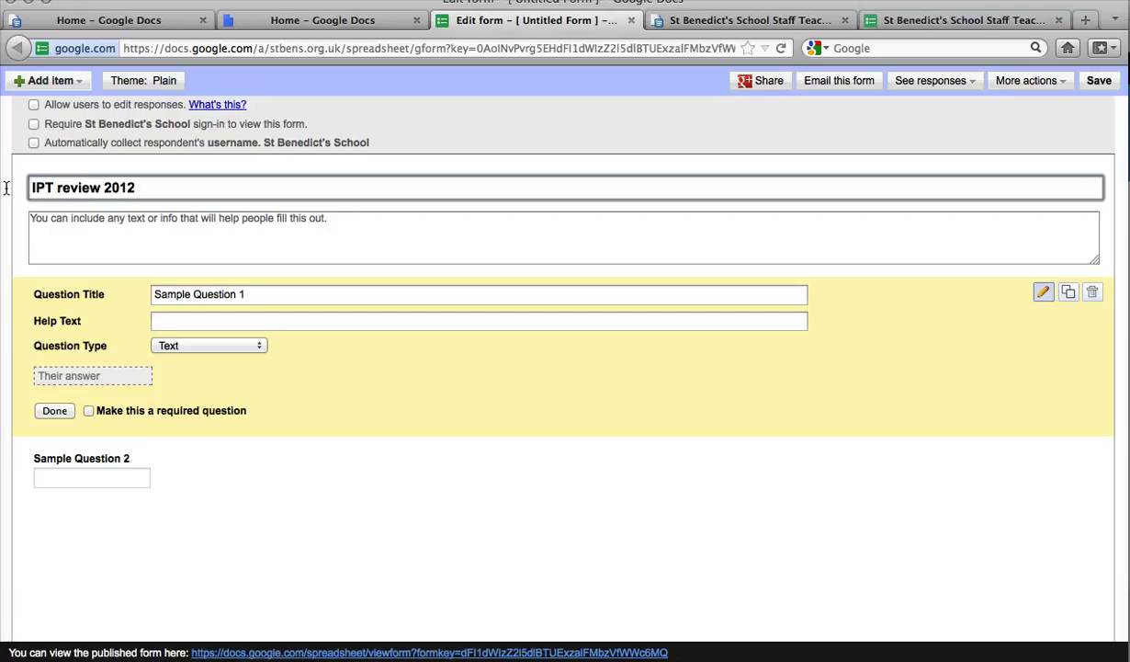
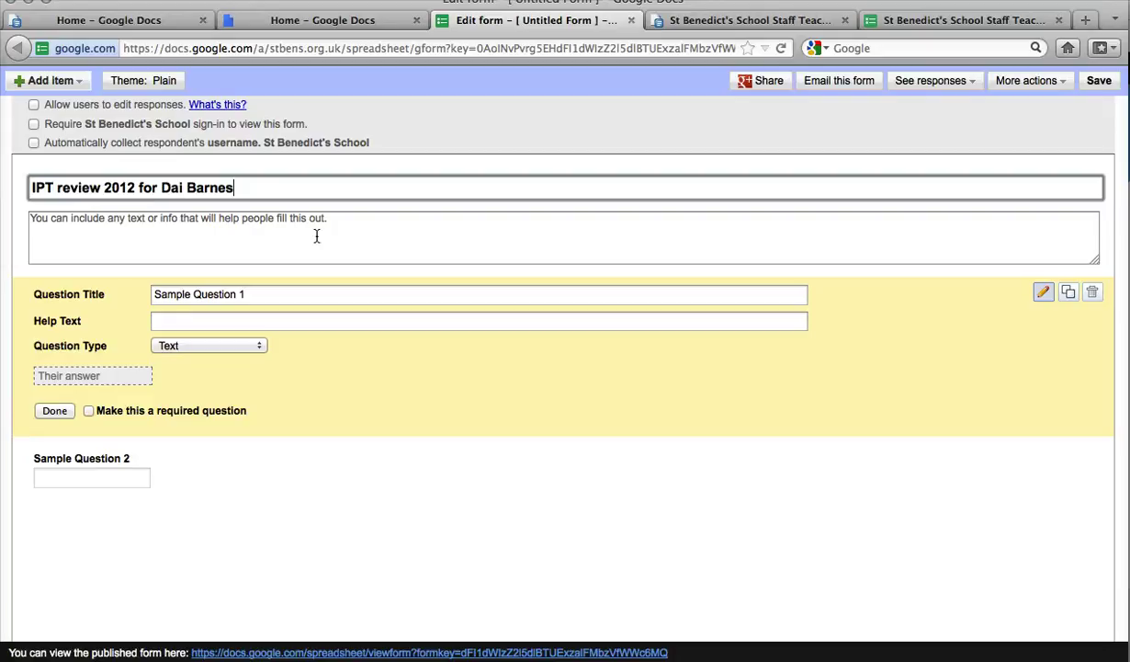
left_click(321, 218)
type("Please do all this")
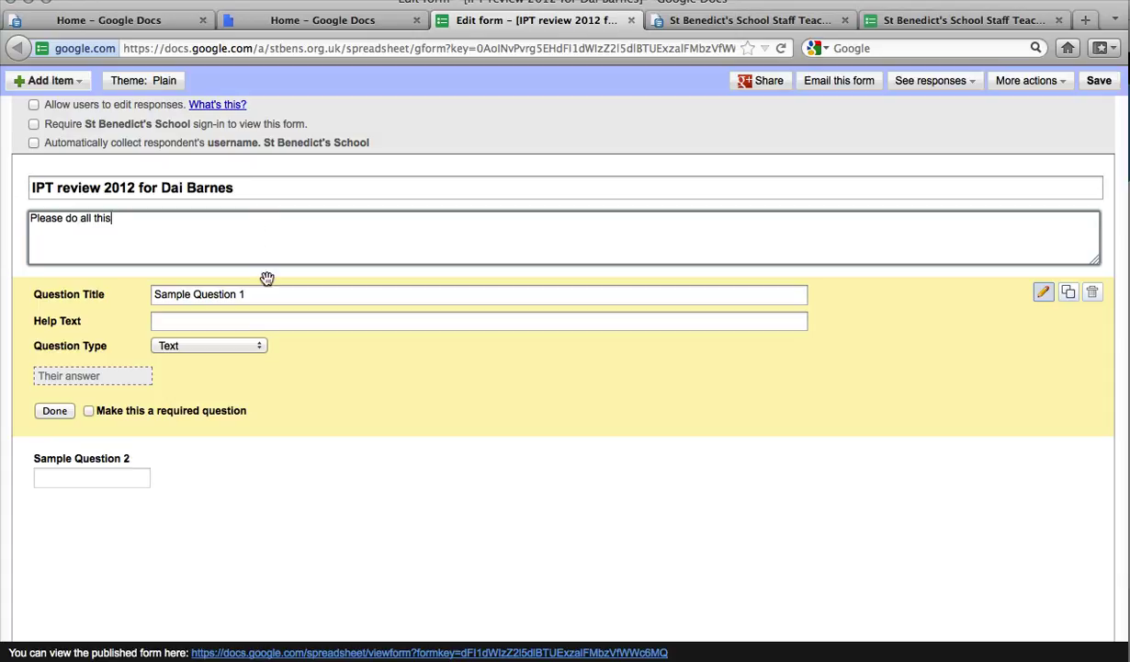
Step: Copy the Target 1 Handwriting criterion text from the IPT Review 2012 Word table
key("super+Tab")
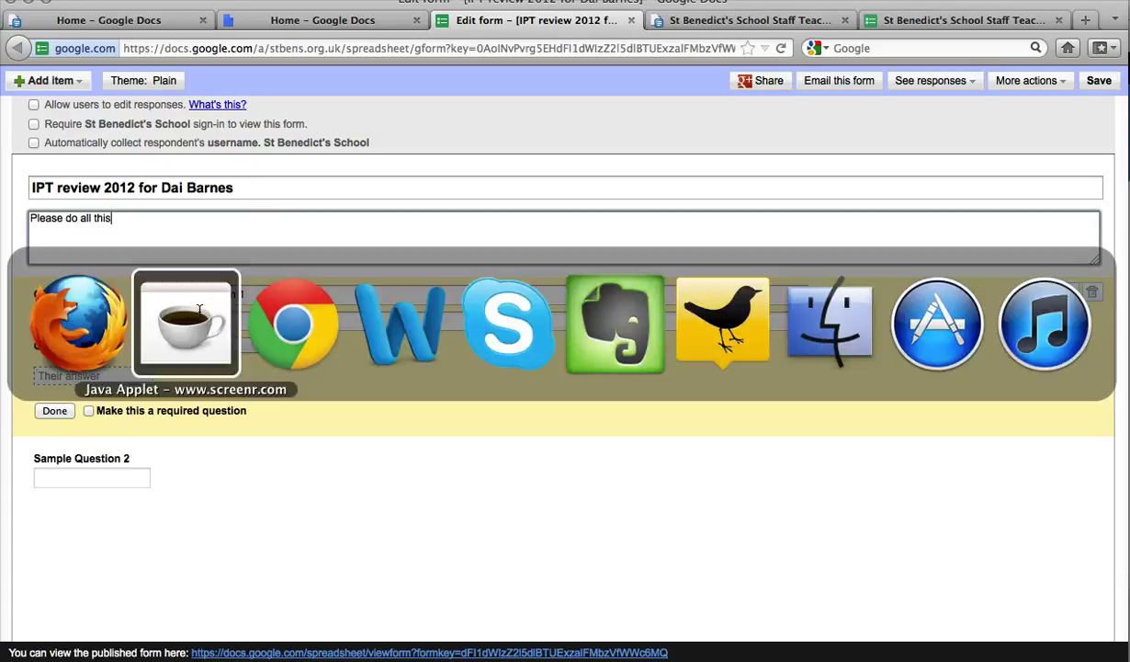
key("super+Tab")
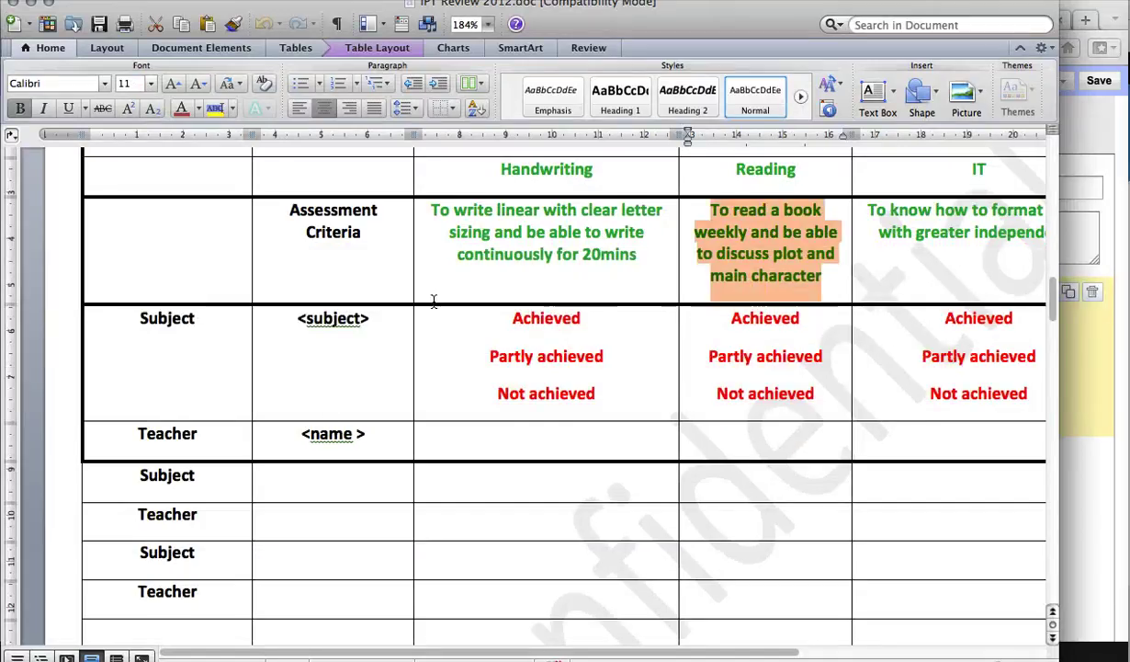
left_click(439, 246)
scroll(441, 250, "up", 1)
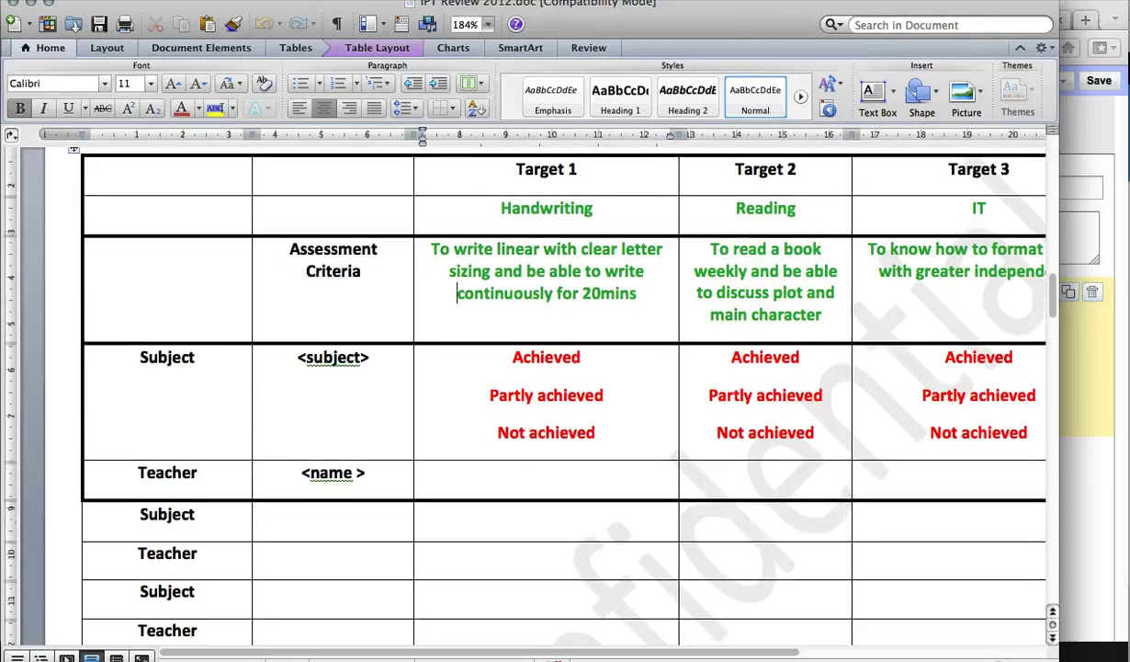
left_click_drag(425, 246, 617, 304)
key("super+c")
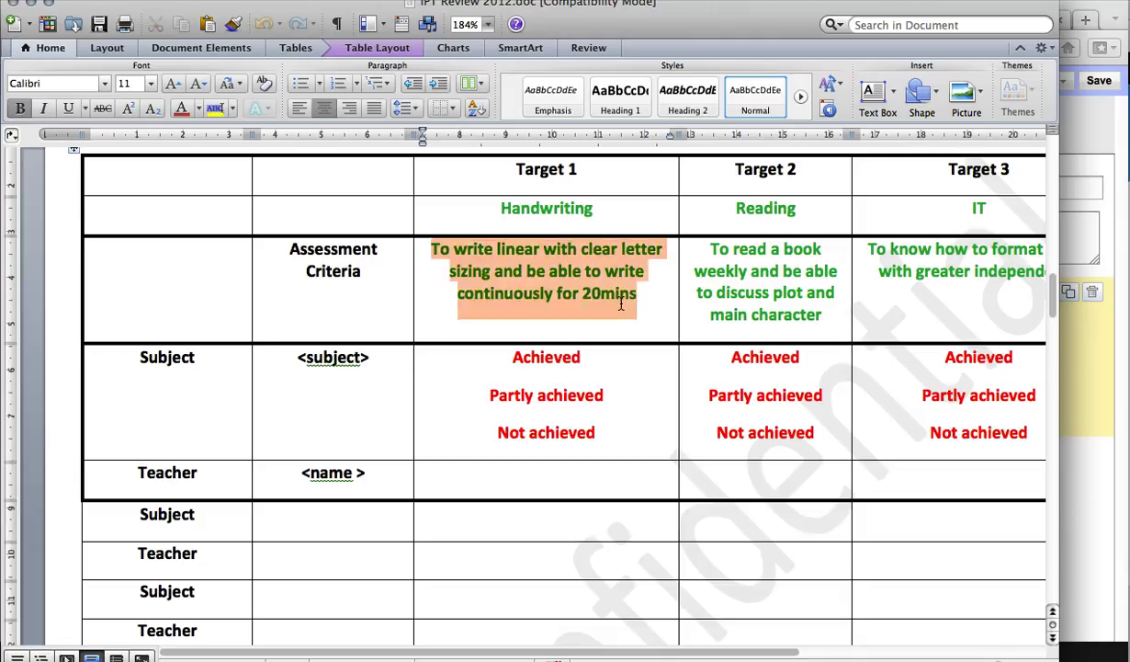
Step: Paste the handwriting criterion as the first question's title and make it multiple choice
key("super+Tab")
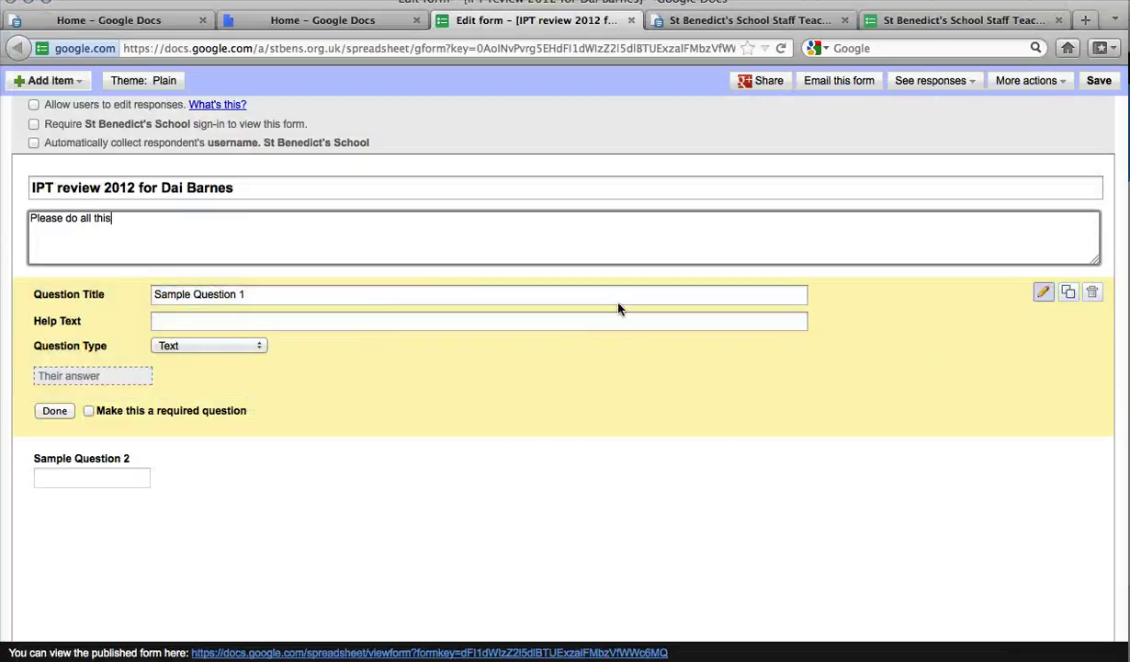
left_click(223, 298)
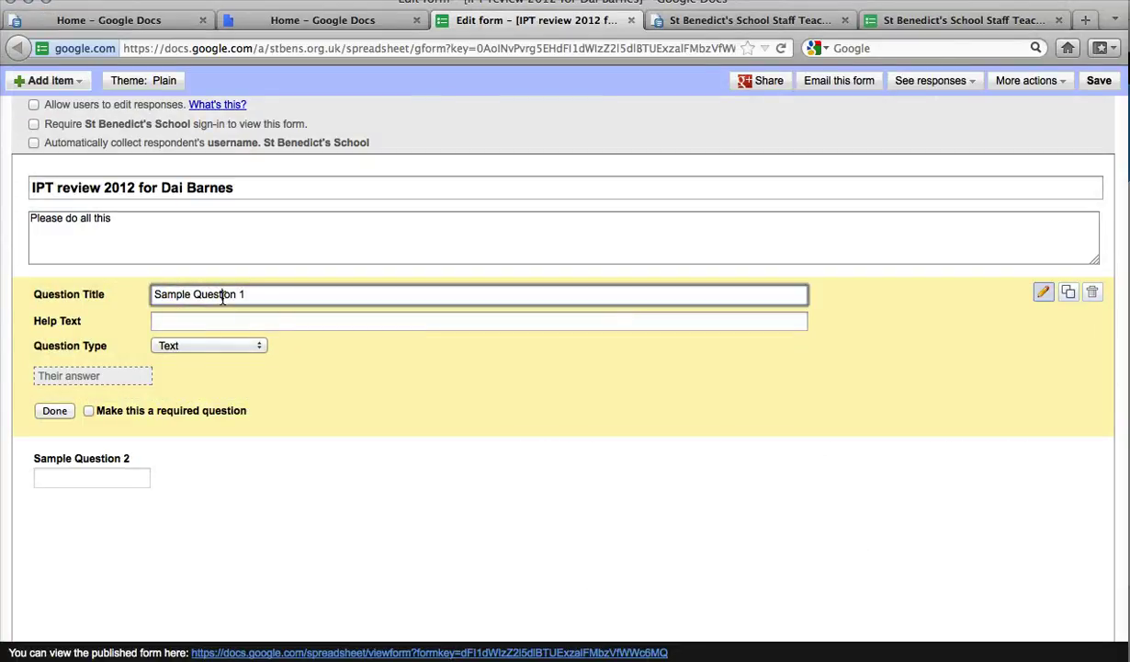
left_click_drag(280, 295, 115, 285)
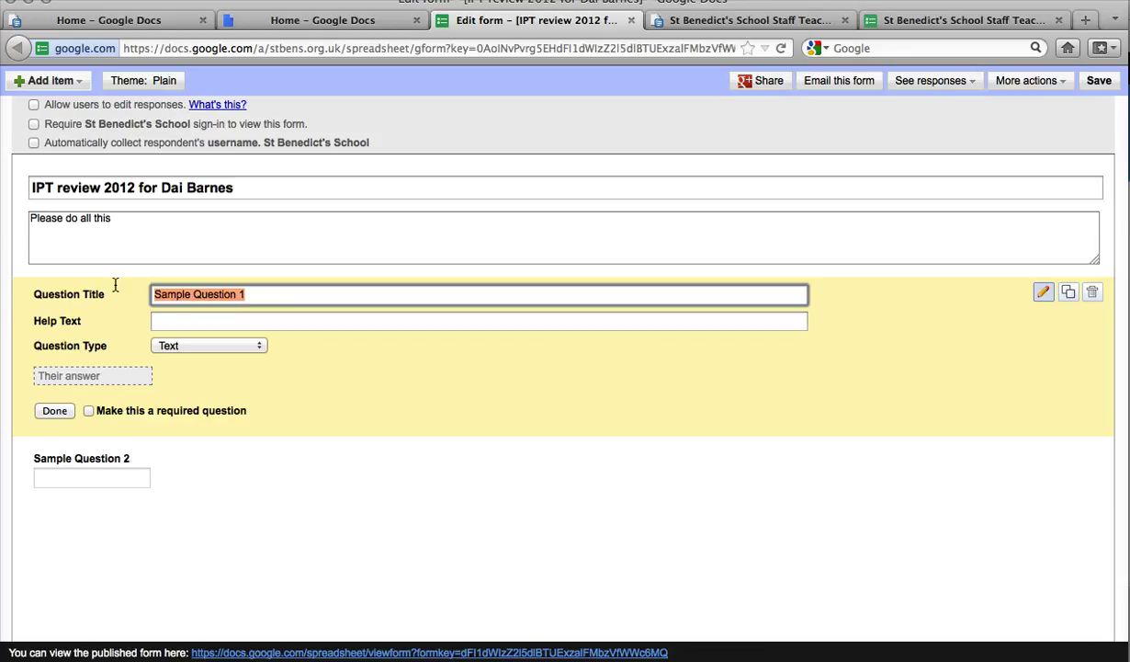
key("super+v")
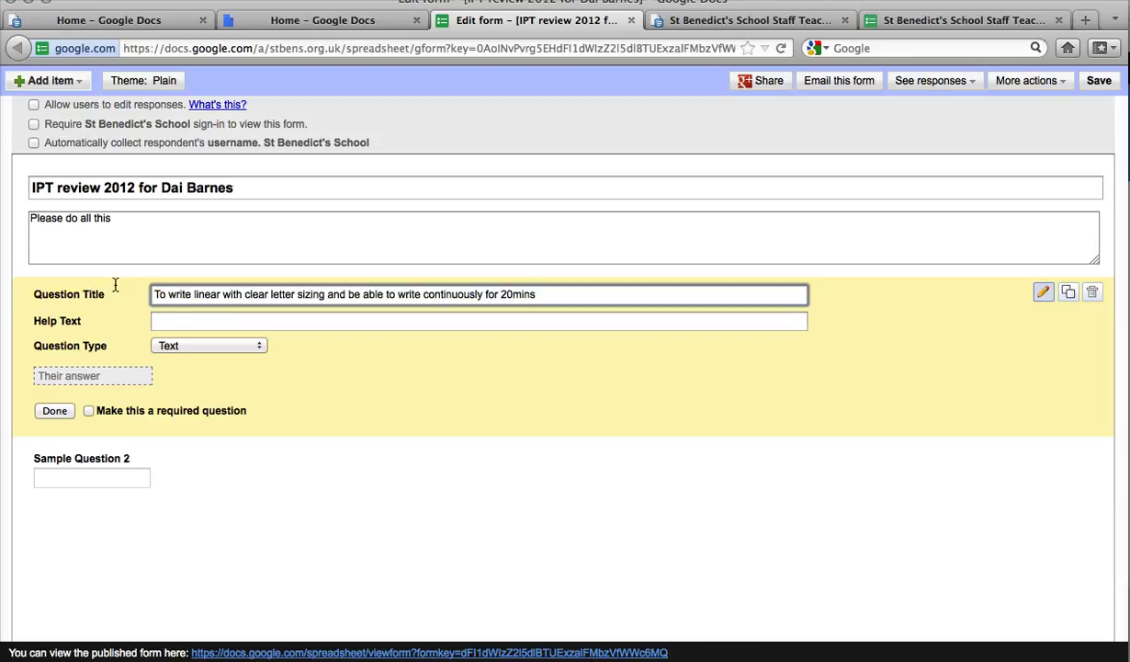
left_click(257, 345)
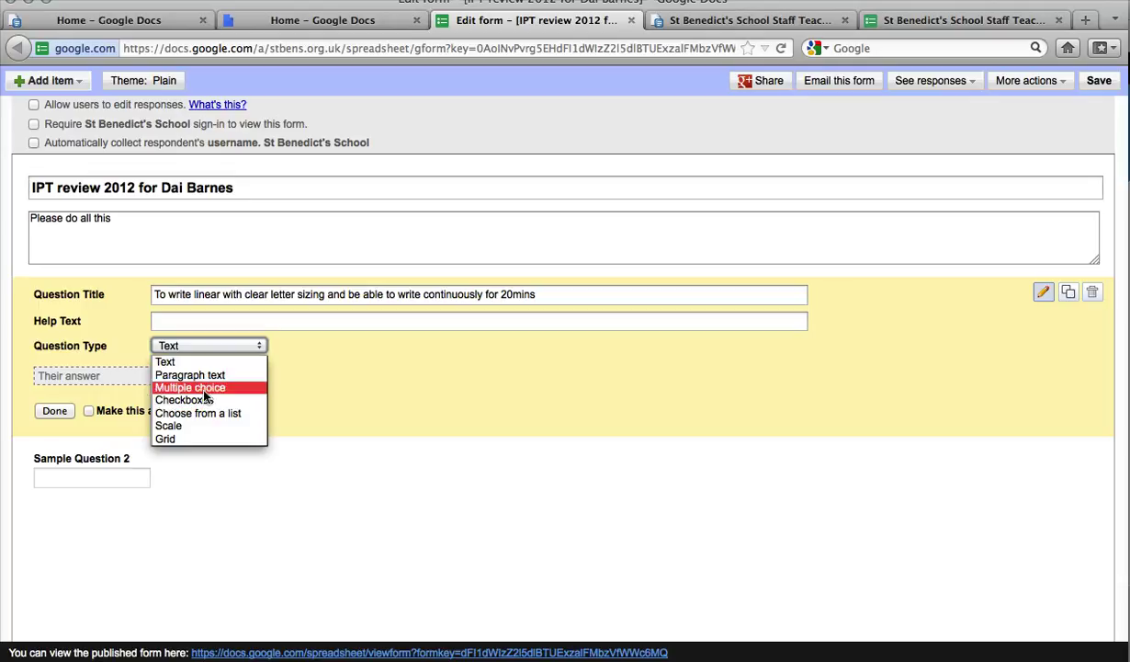
left_click(204, 389)
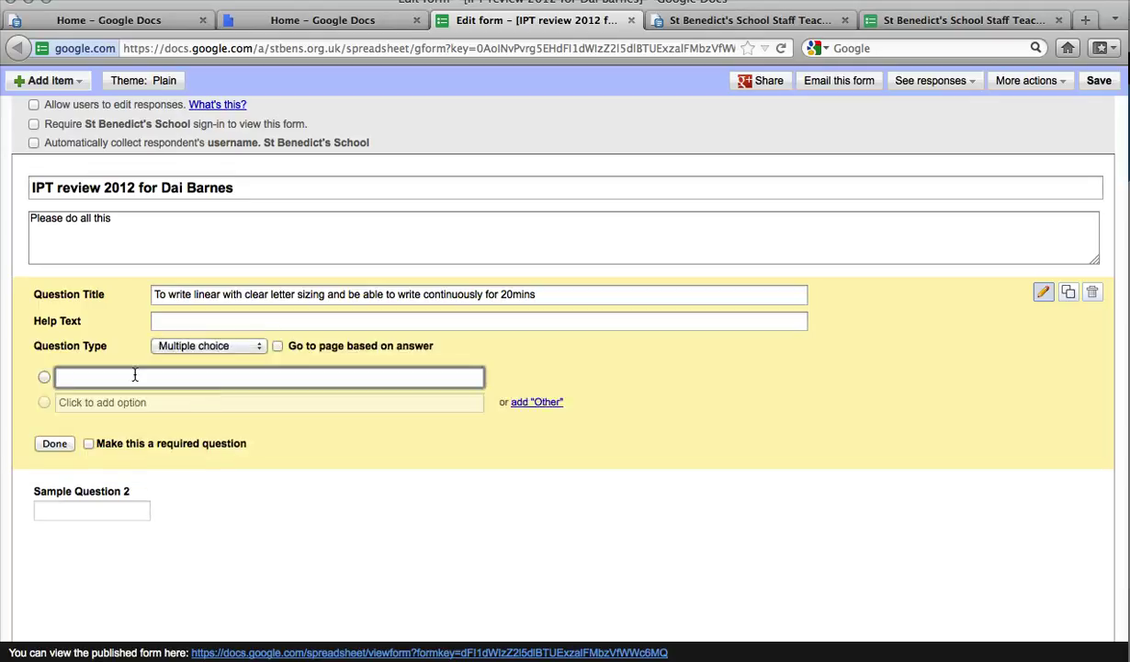
Step: Add the options 'partly achieved' and 'not achieved' and make the question required
key("super+Tab")
key("super+Tab")
key("super+Tab")
key("super+Tab")
key("super+Tab")
key("super+Tab")
key("super+Tab")
key("super+Tab")
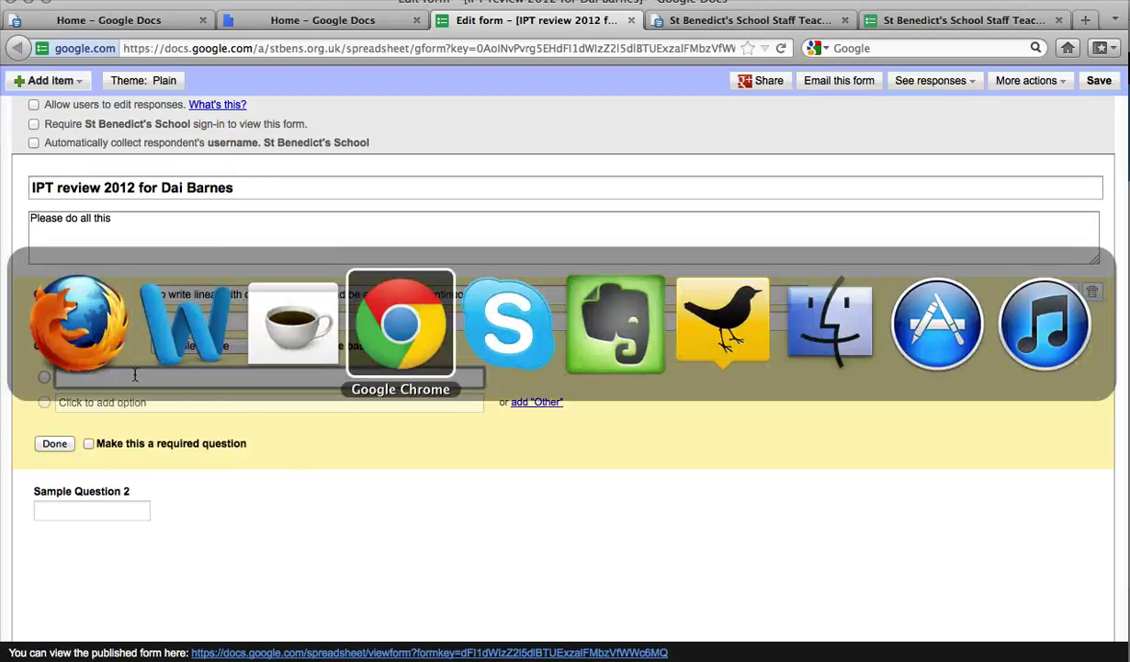
key("super+Tab")
key("super+Tab")
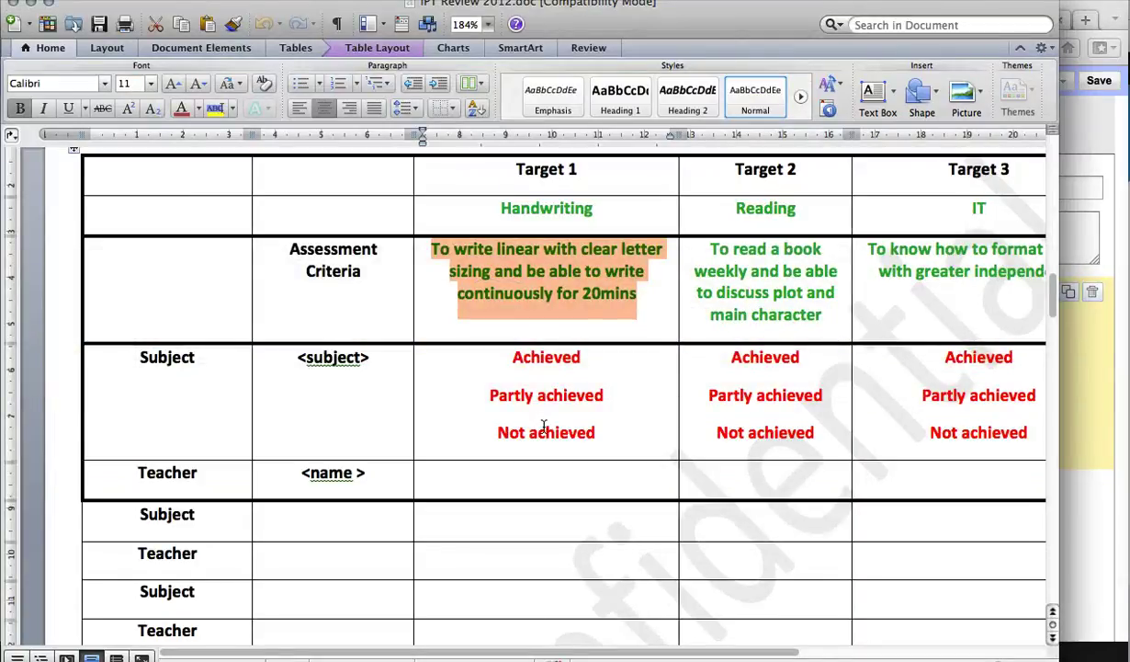
key("super+Tab")
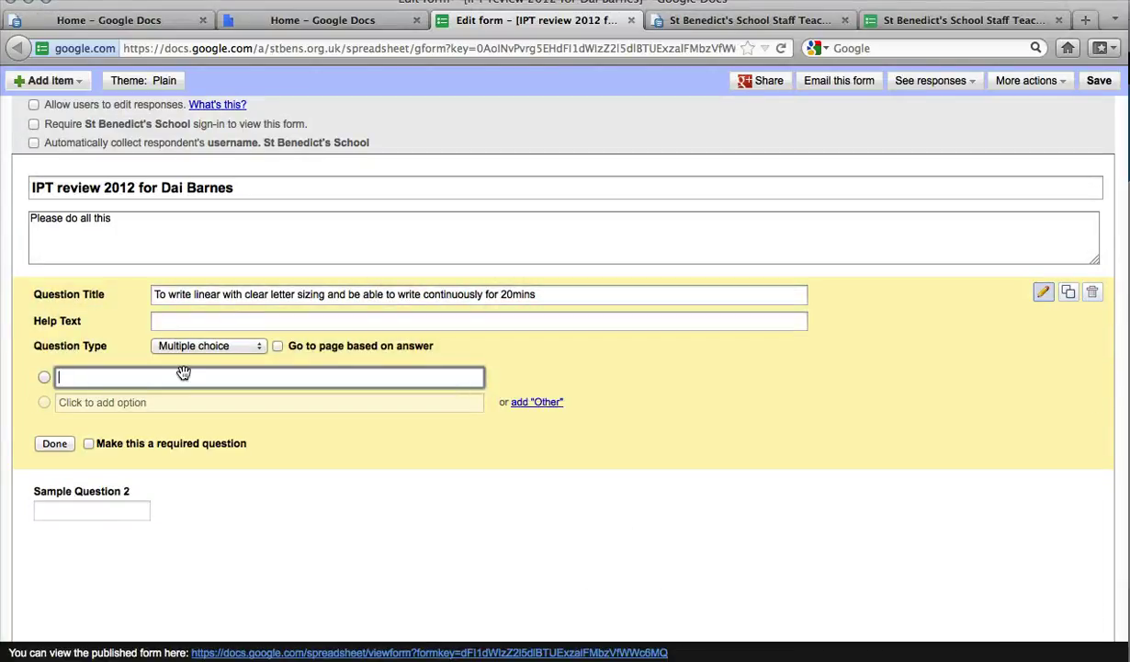
key("Return")
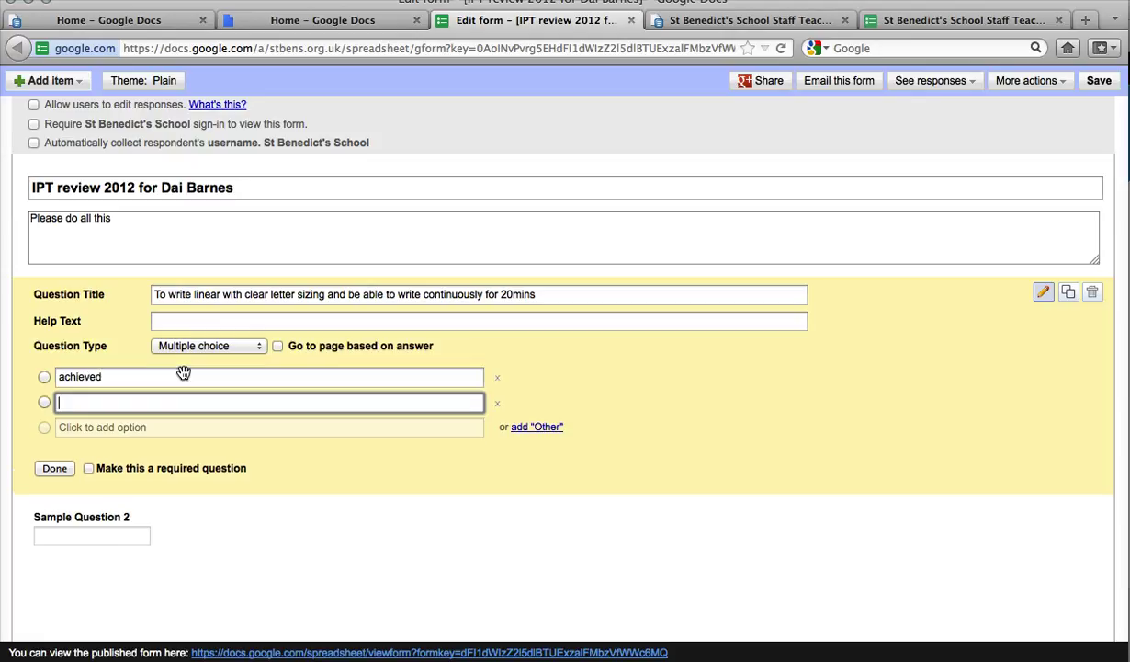
type("partly achiev")
type("partly achieved")
key("Return")
type("not achieved")
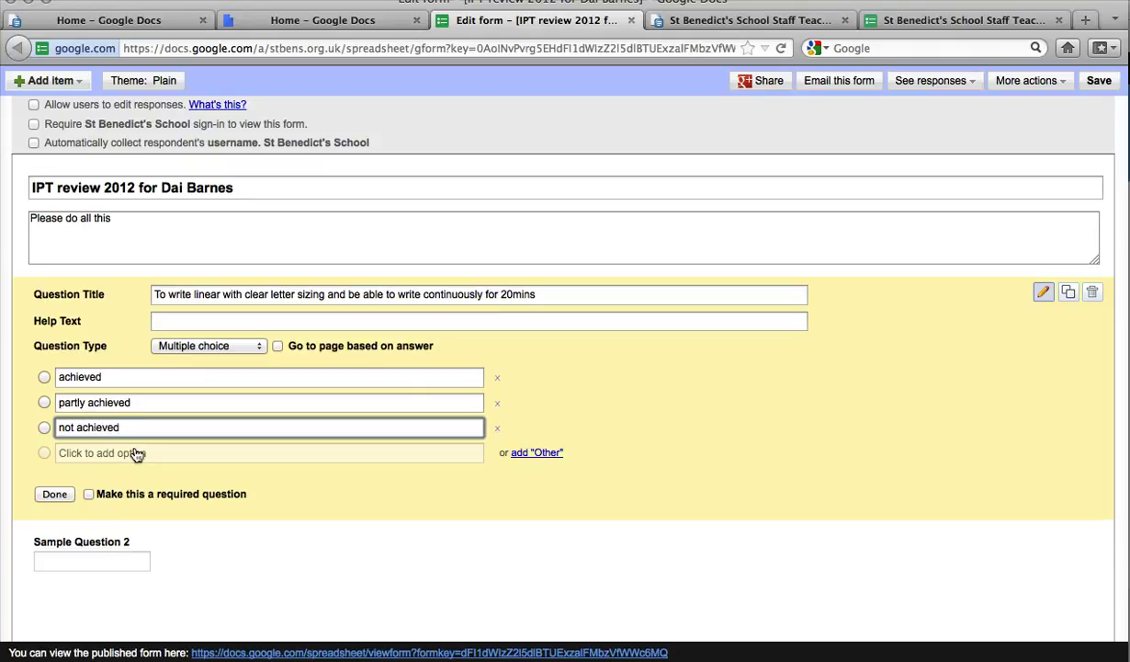
left_click(92, 494)
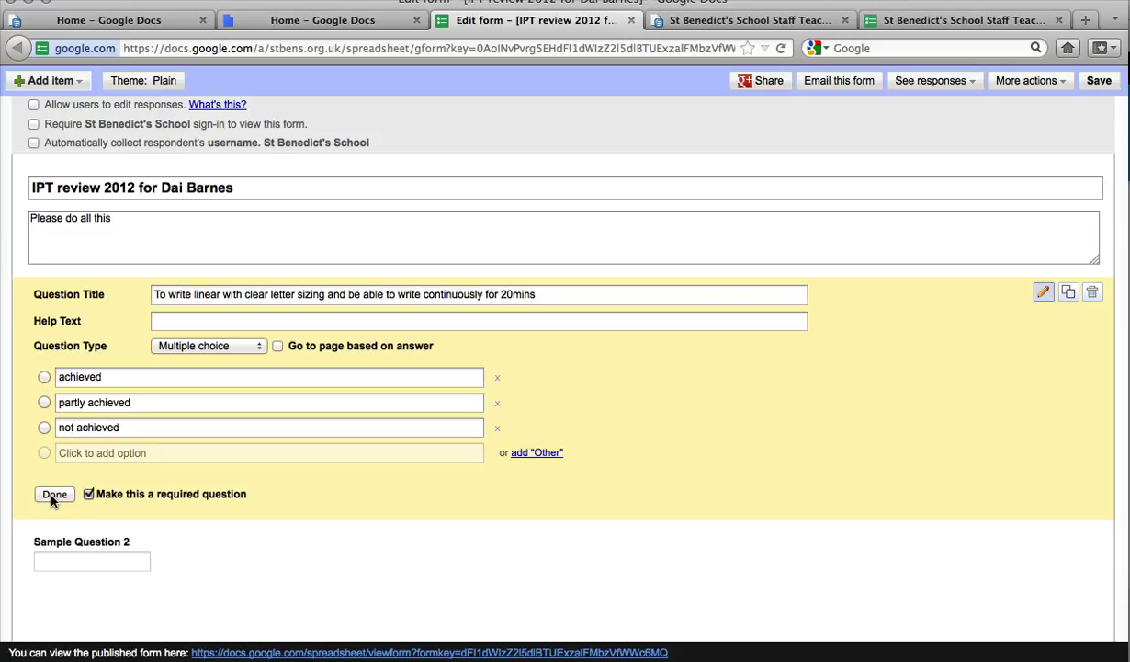
Step: Add a required text question titled 'Name' below the existing questions
left_click(53, 495)
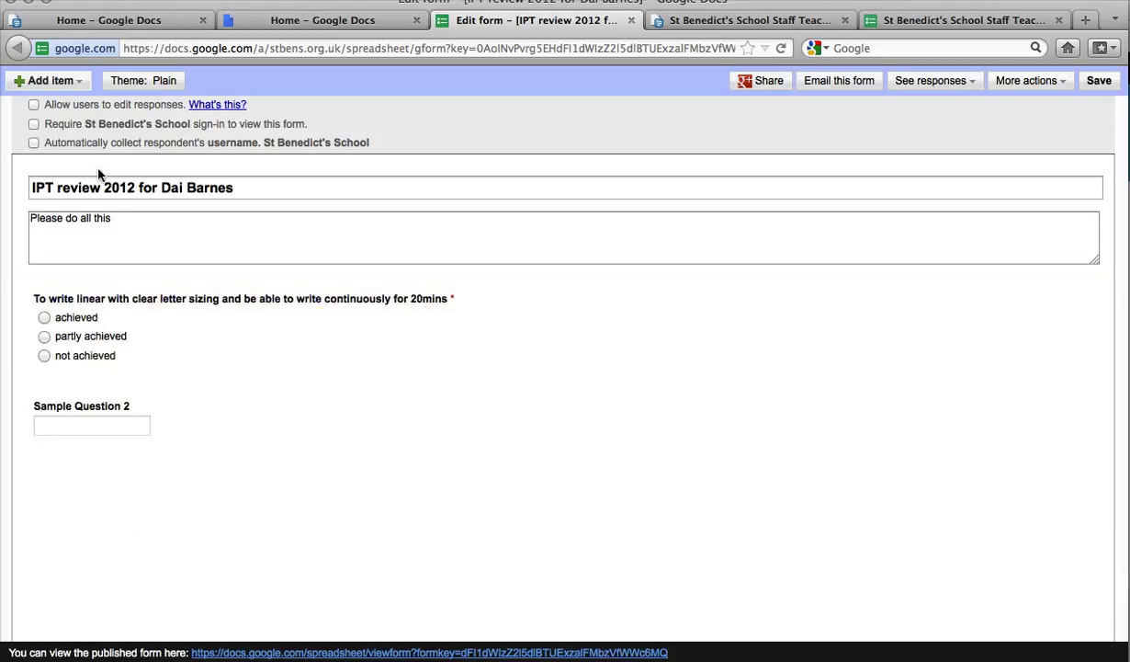
left_click(81, 81)
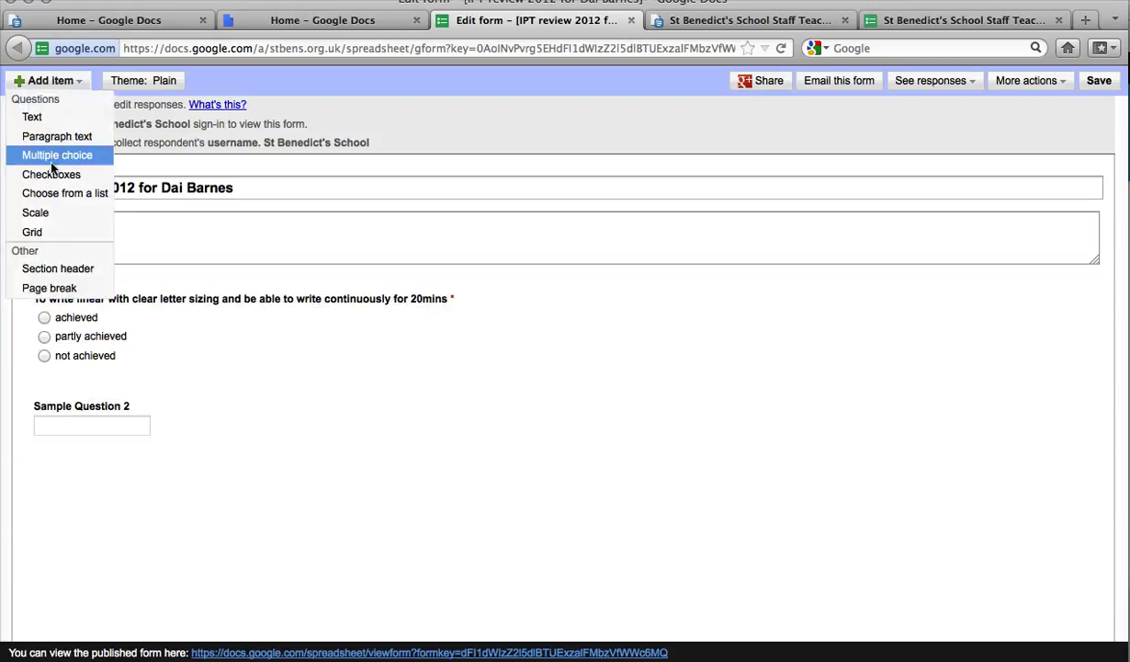
left_click(37, 117)
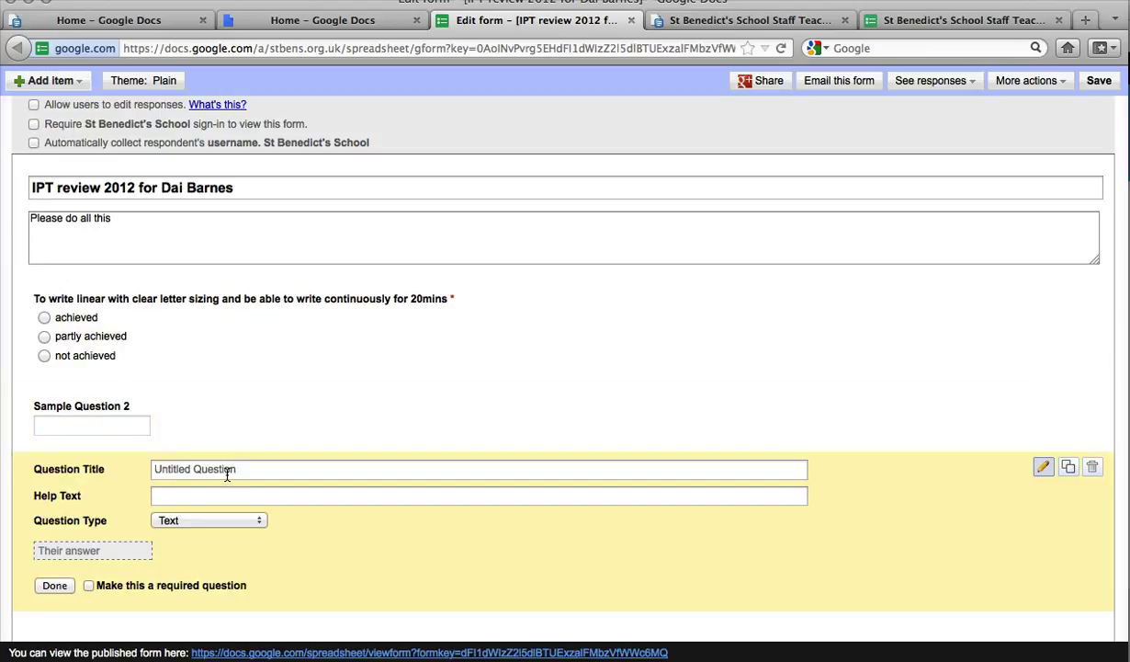
left_click(226, 473)
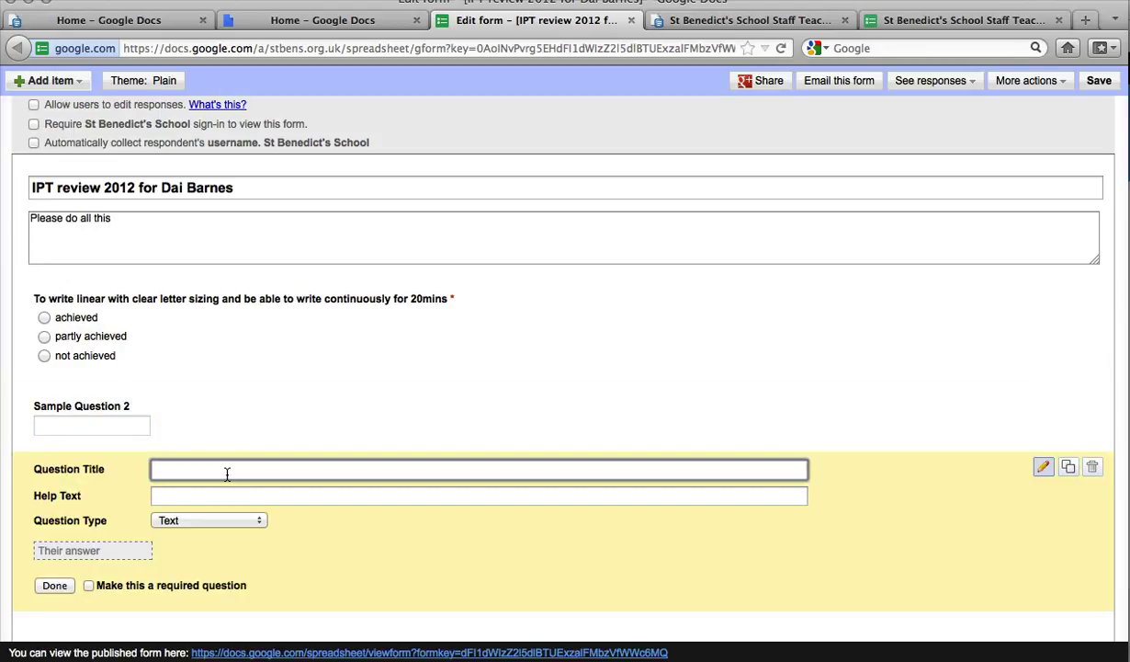
type("Tea")
key("BackSpace")
key("BackSpace")
key("BackSpace")
key("BackSpace")
key("BackSpace")
key("BackSpace")
type("Nam")
left_click(89, 585)
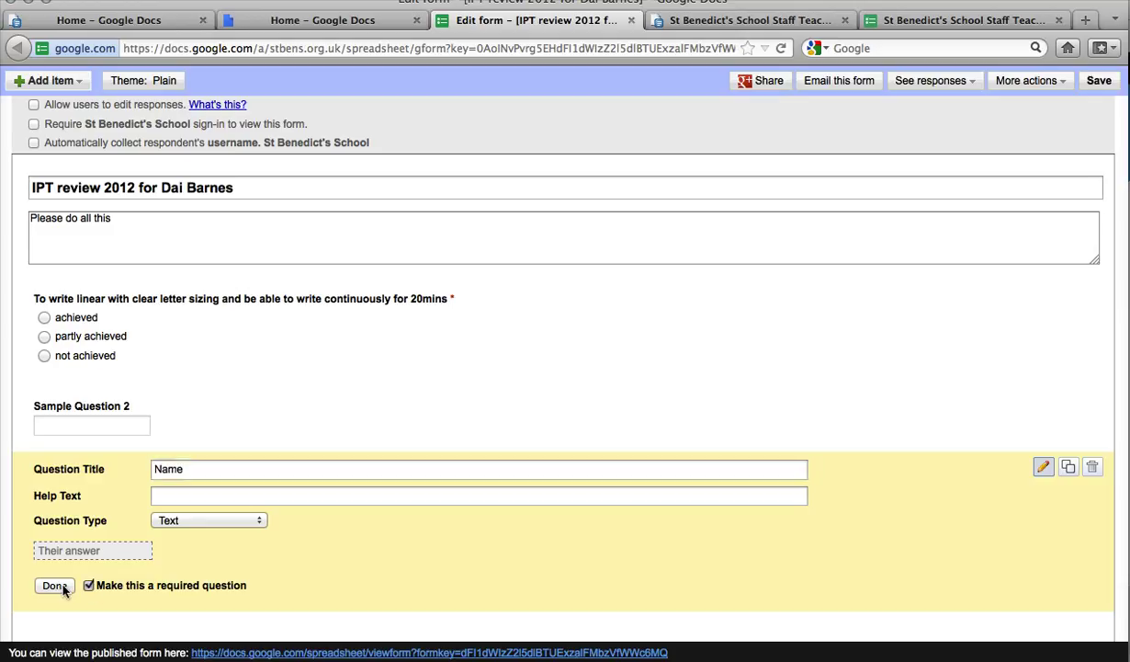
left_click(54, 585)
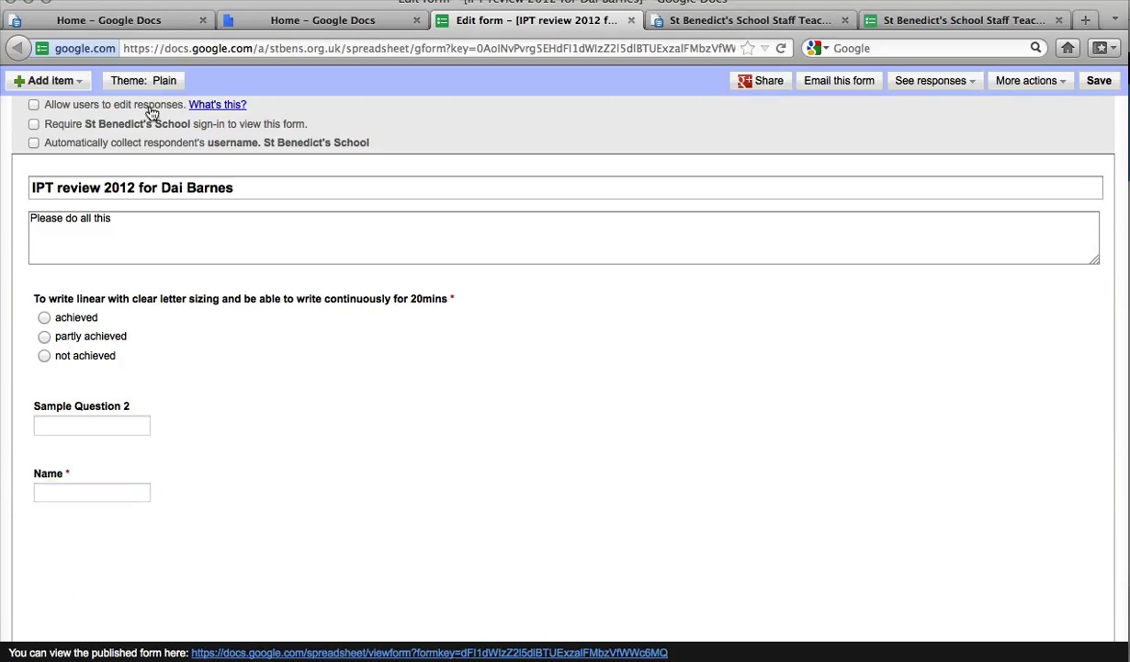
Step: Add a required choose-from-a-list Subject question offering ADT and Science
left_click(81, 85)
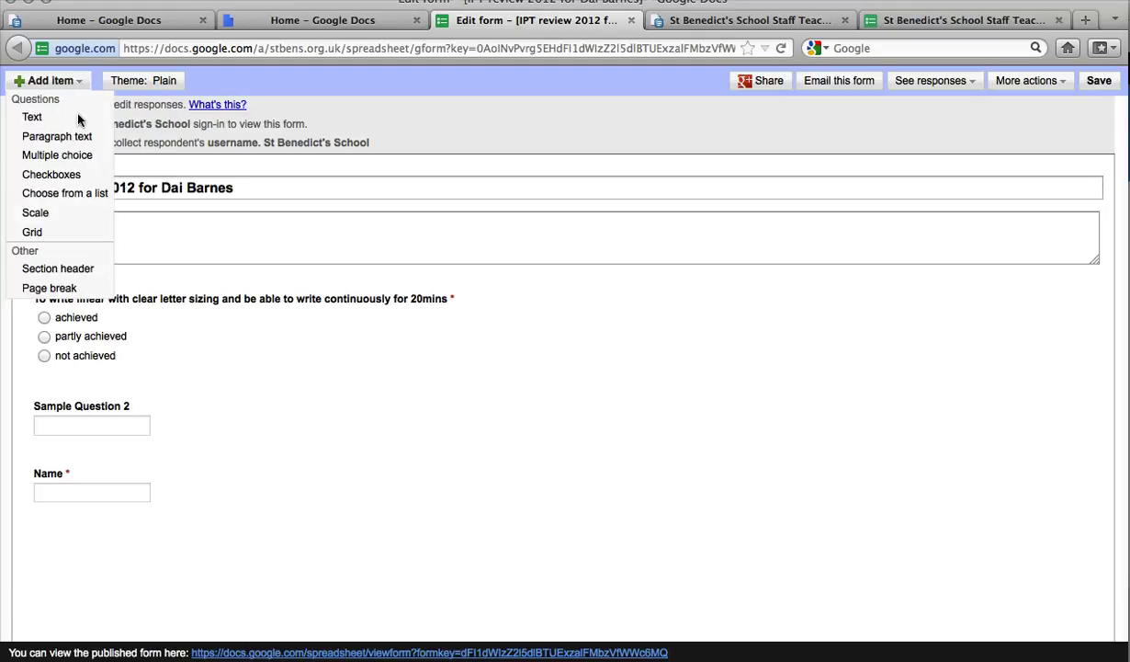
left_click(74, 201)
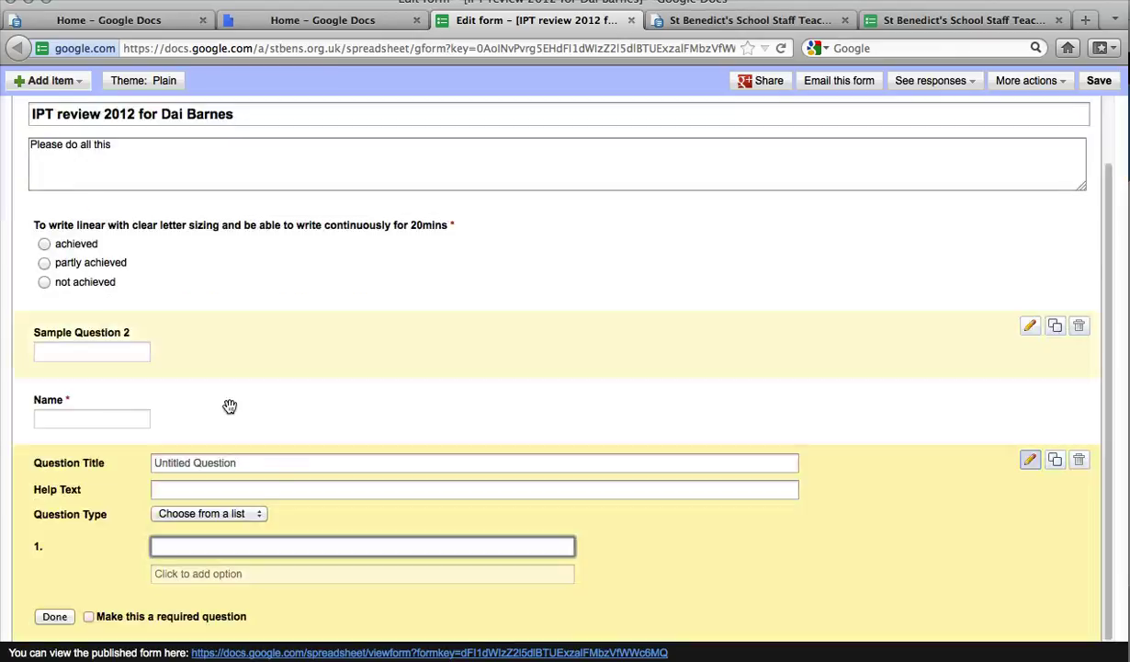
left_click(217, 466)
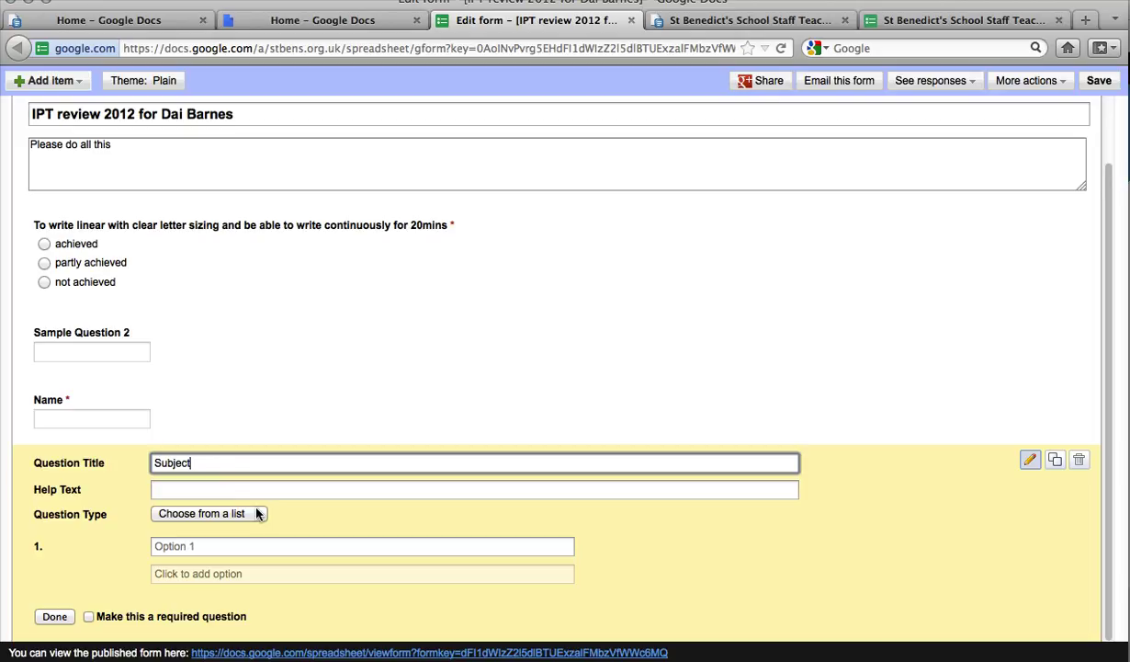
left_click(203, 546)
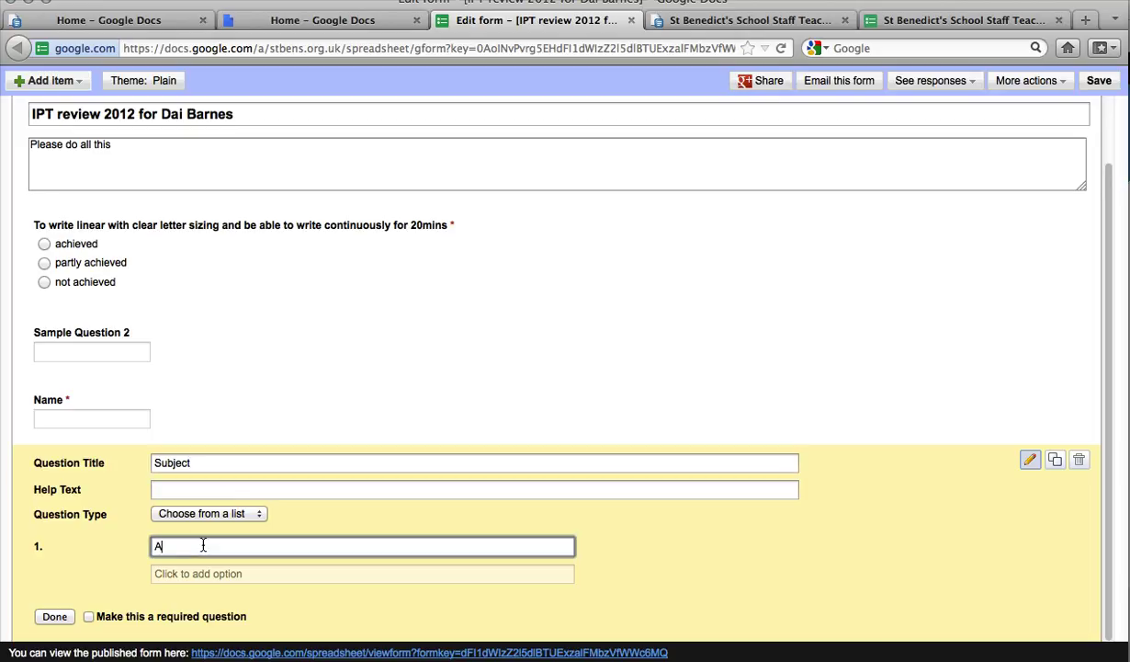
type("ADT")
key("Return")
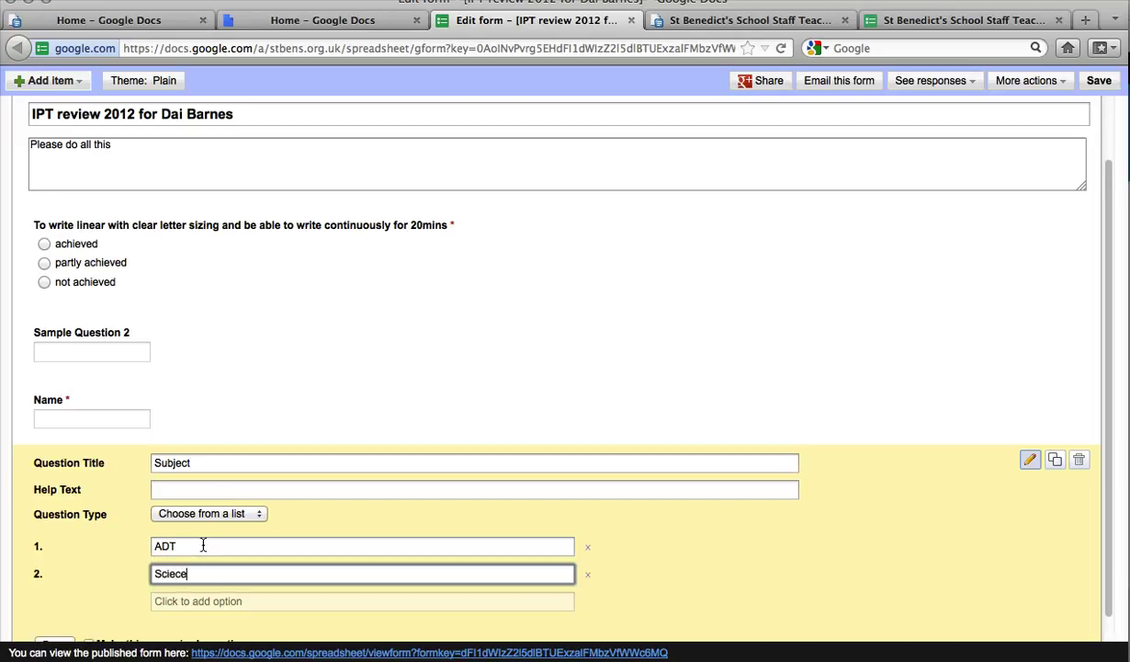
type("Sciec")
key("BackSpace")
key("BackSpace")
type("ence")
scroll(203, 544, "down", 1)
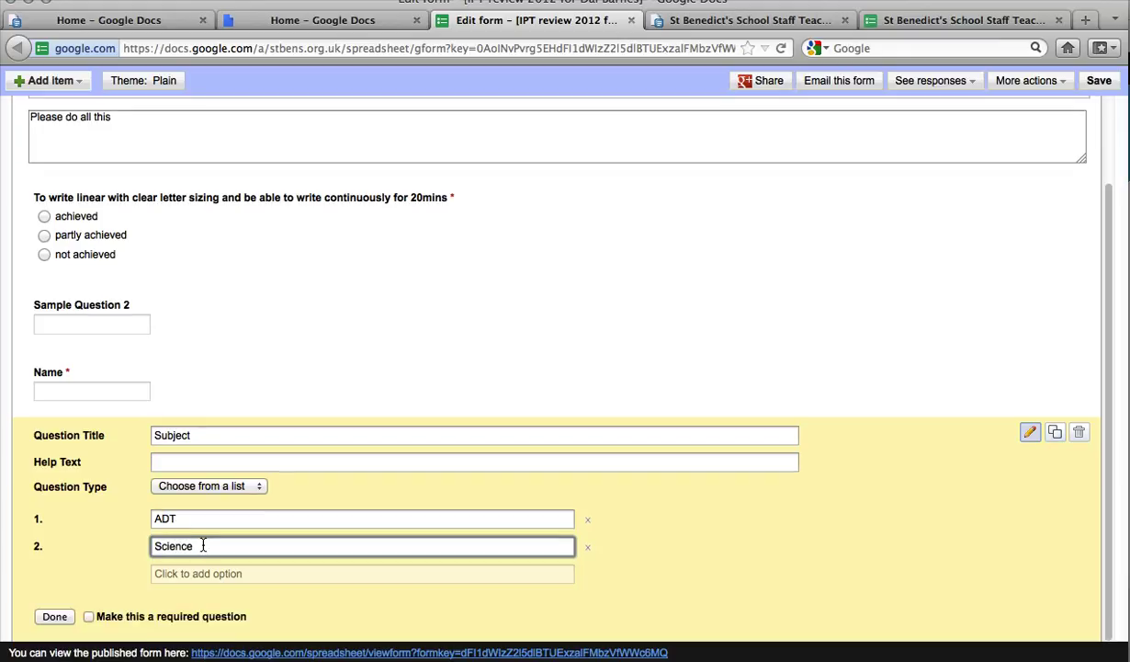
left_click(89, 615)
Step: Finish the Subject question and test picking Science from its dropdown
left_click(55, 616)
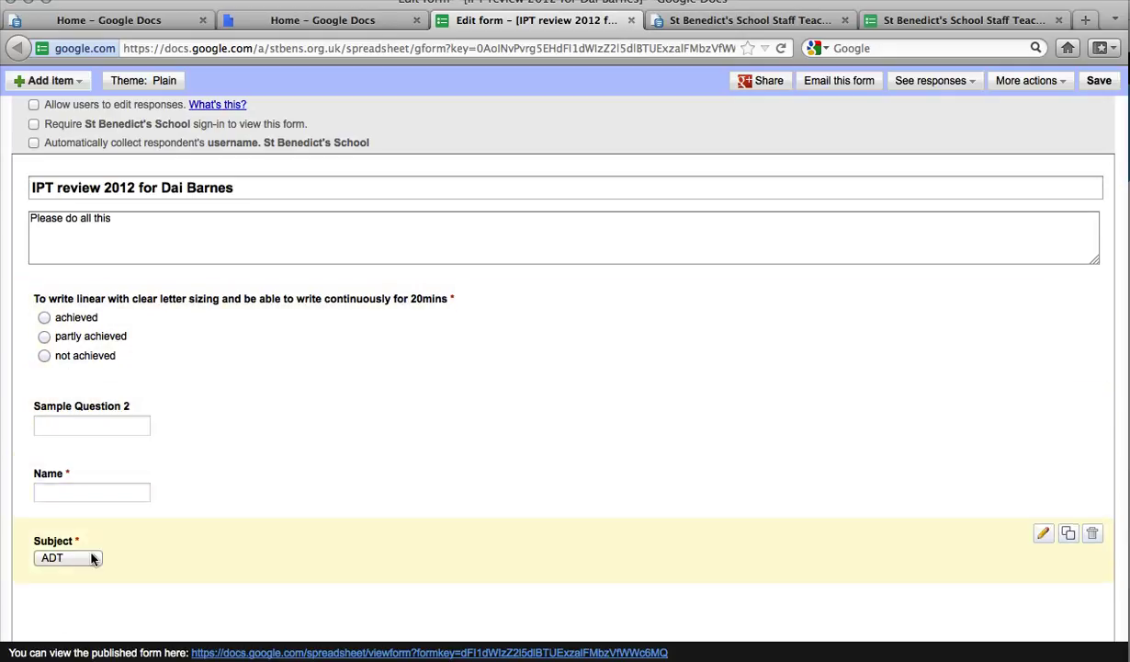
left_click(93, 558)
left_click(67, 584)
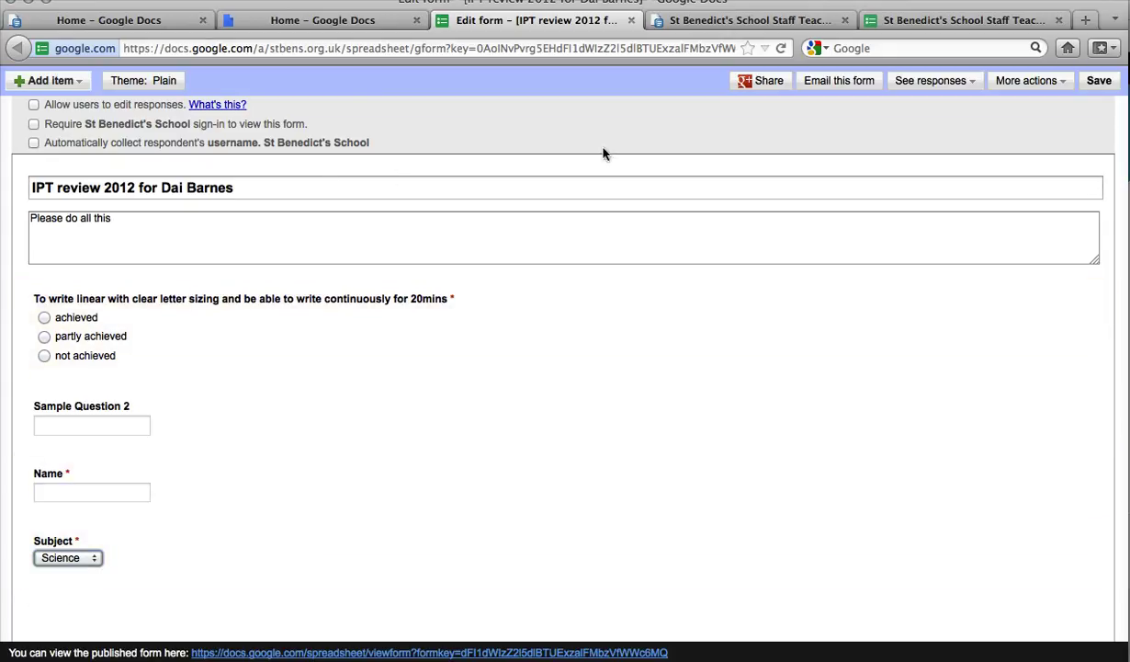
Step: Save the form, return to the editor, then go to the Google Docs home list
left_click(1102, 80)
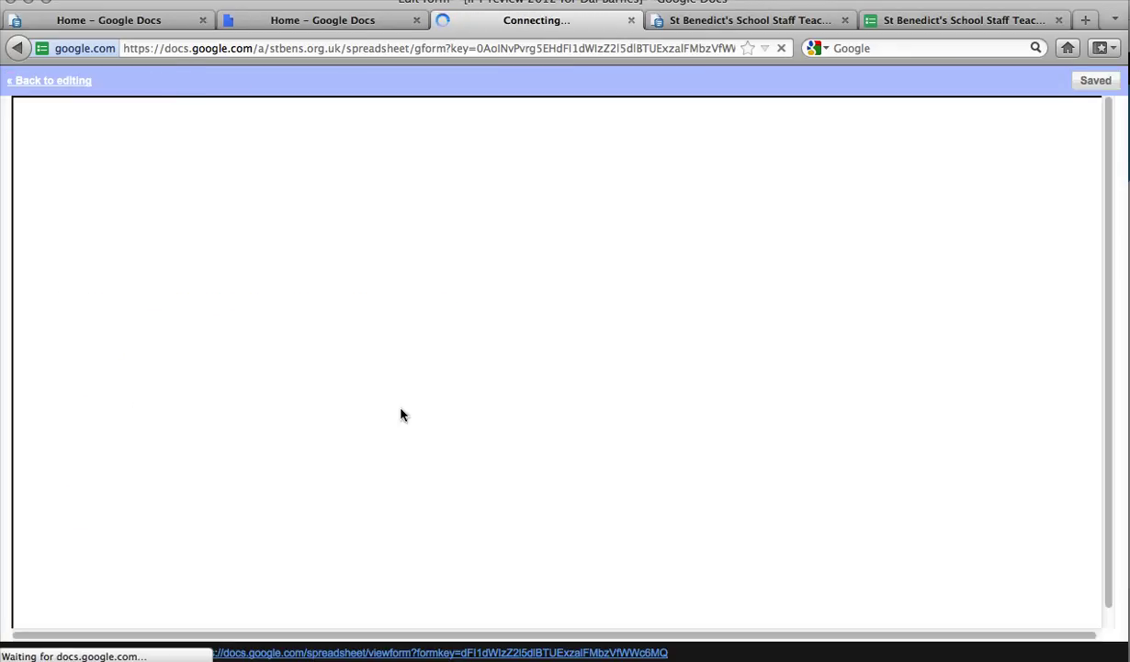
left_click(51, 82)
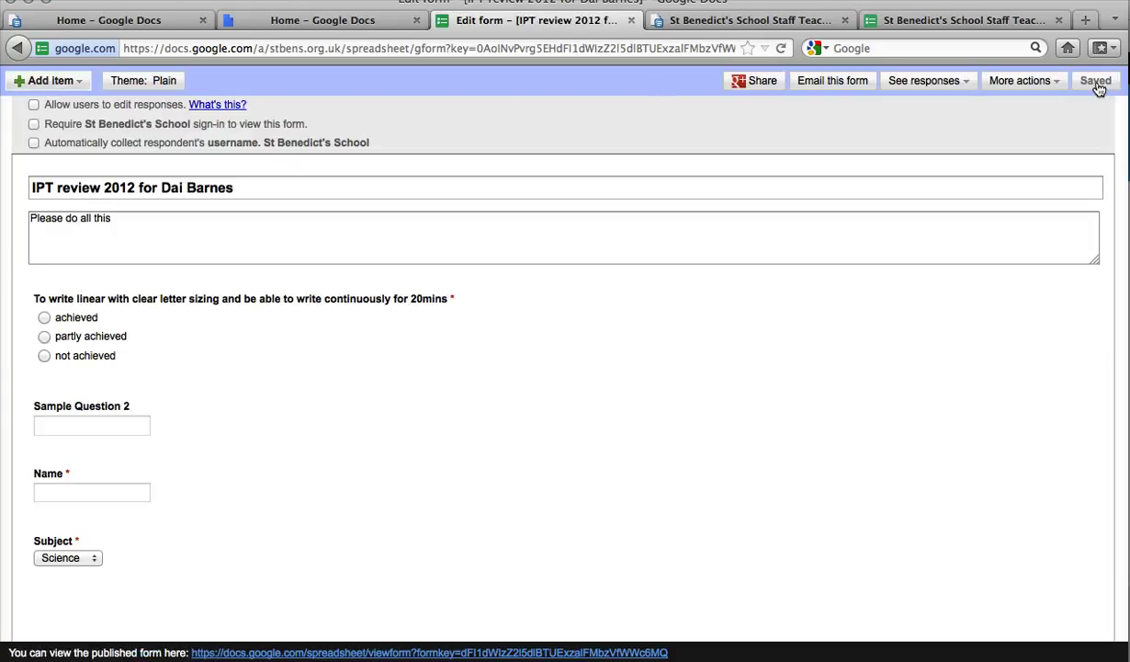
left_click(354, 21)
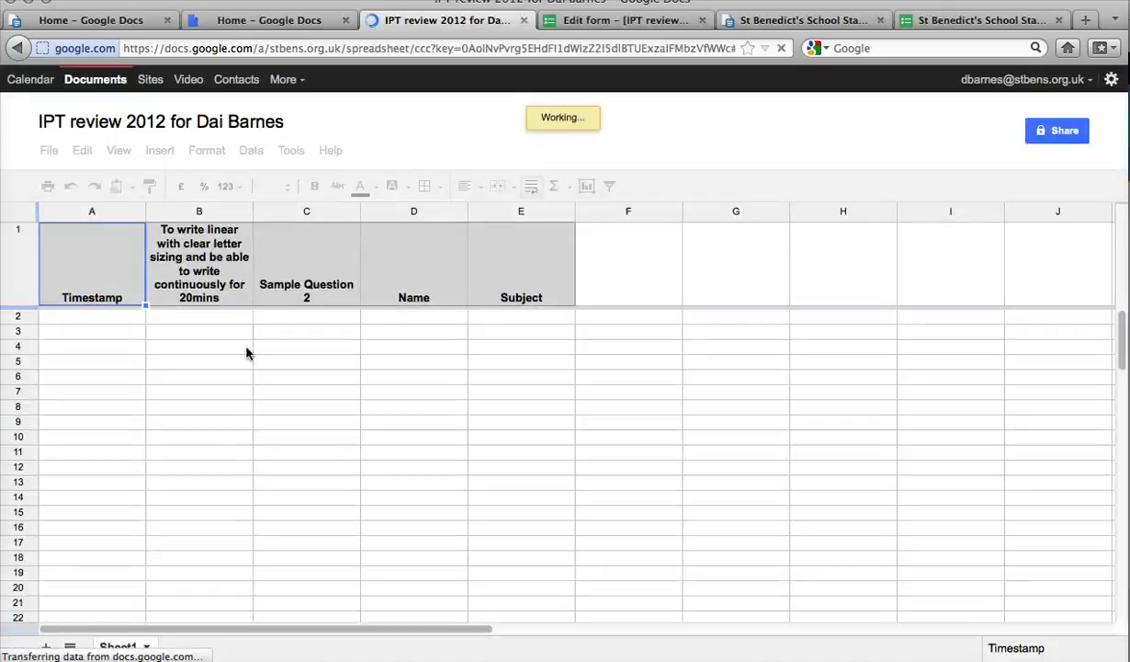
Step: Close the form editor tab and open the Form menu in the IPT review response sheet
left_click(634, 20)
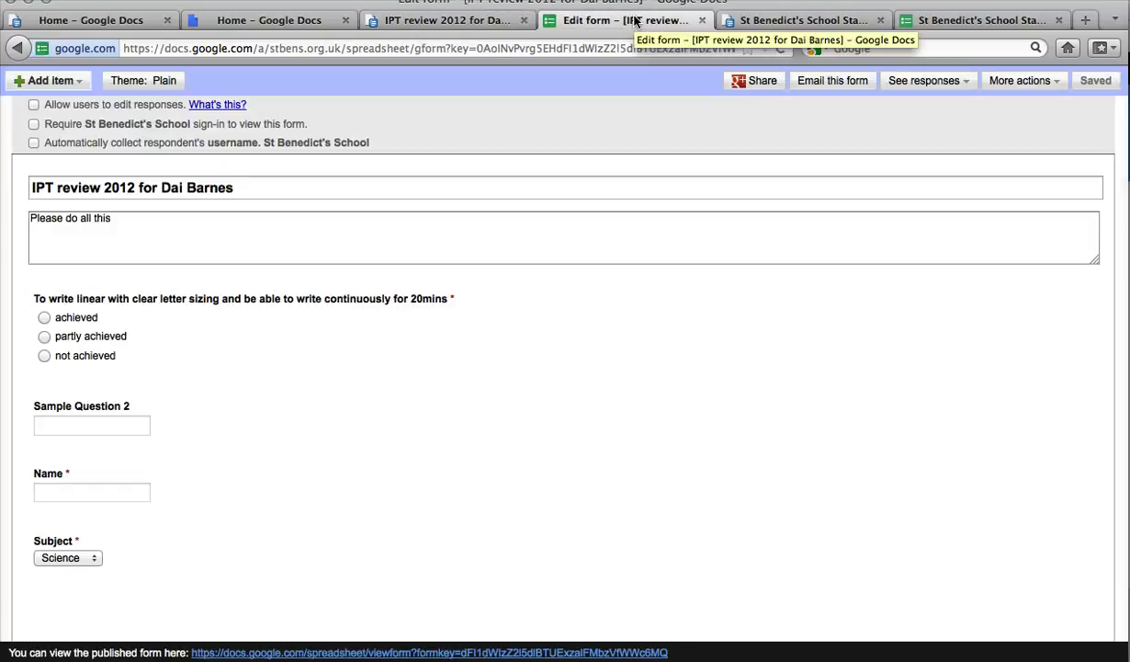
left_click(702, 19)
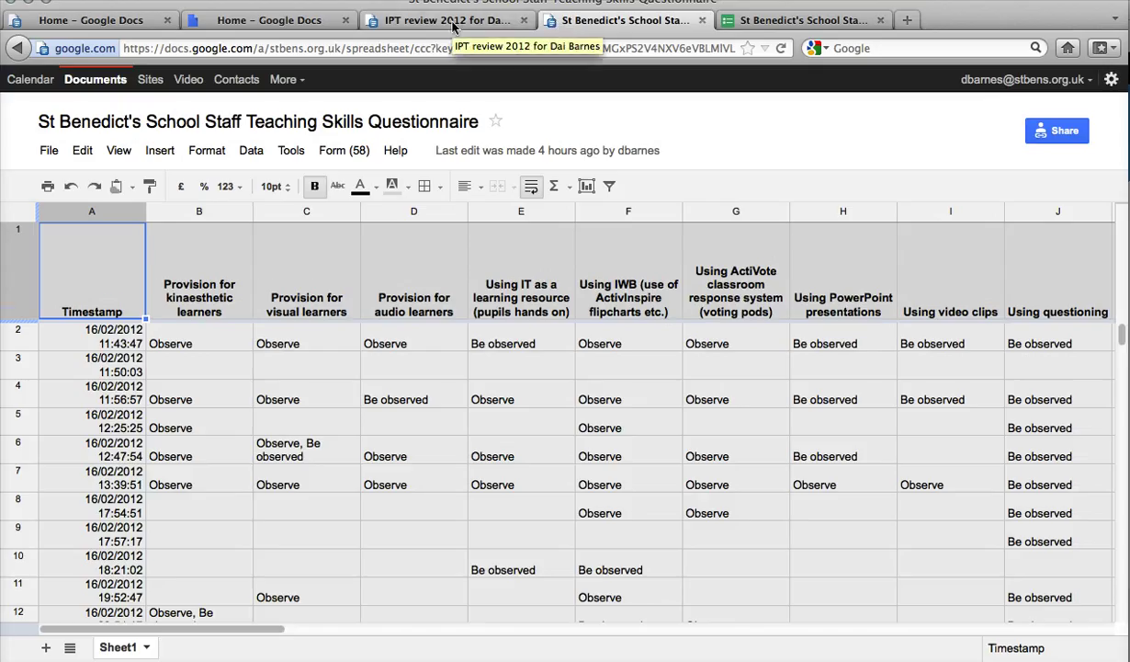
left_click(452, 22)
left_click(336, 155)
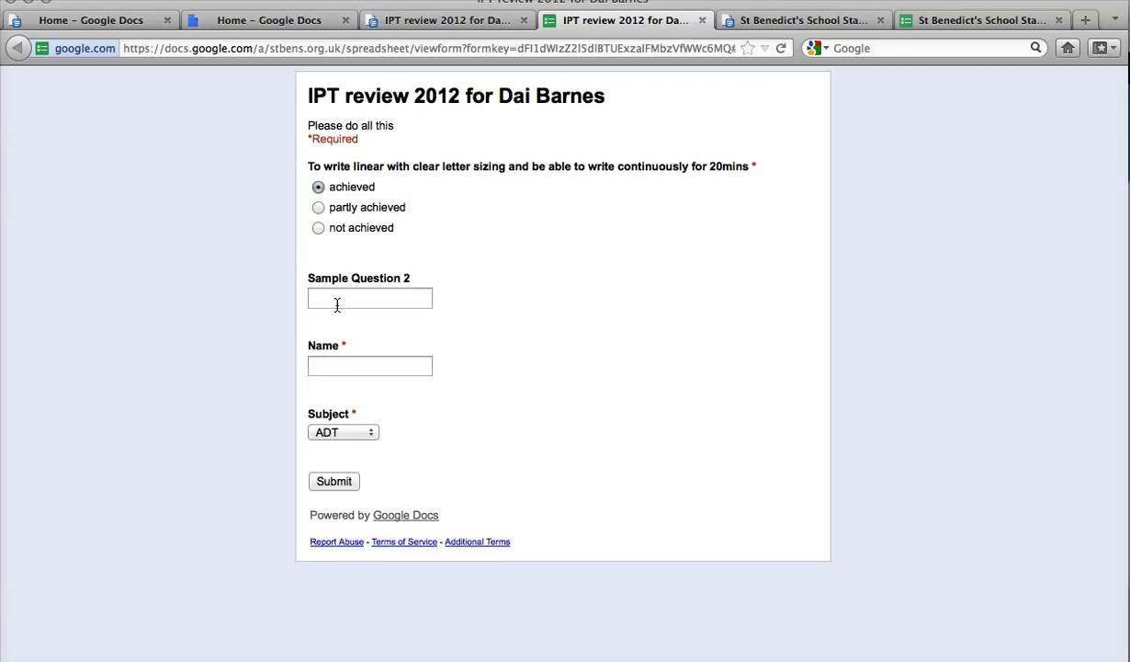
Step: Submit a test response answering 'whatever', the respondent's name, and Science as Subject
left_click(337, 303)
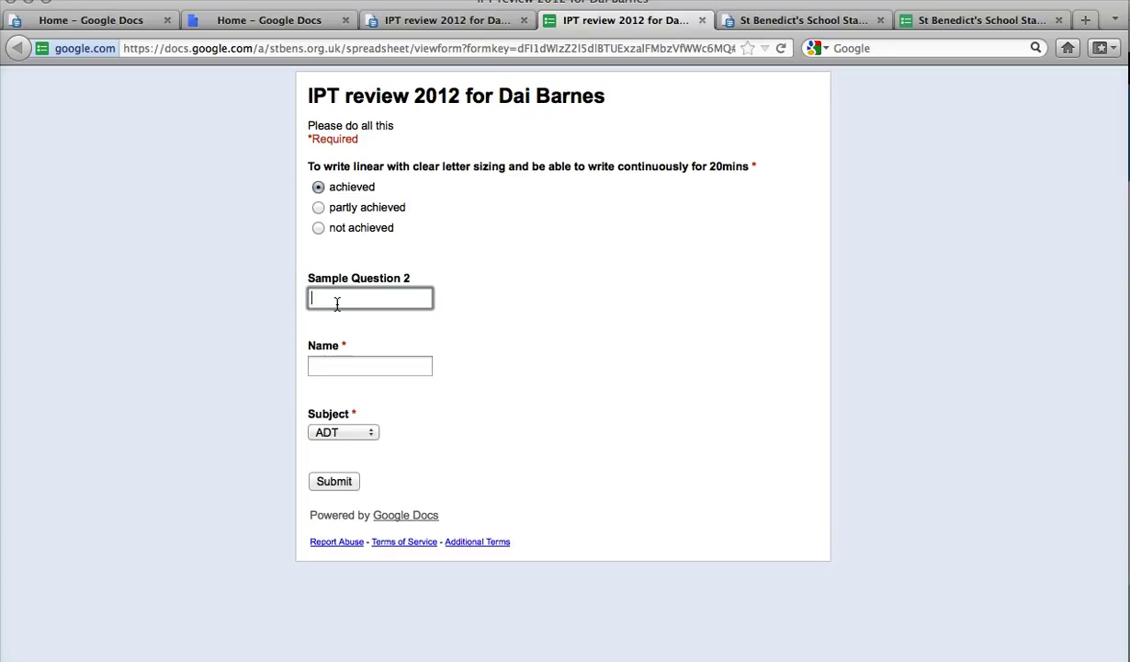
type("whatever")
left_click(337, 365)
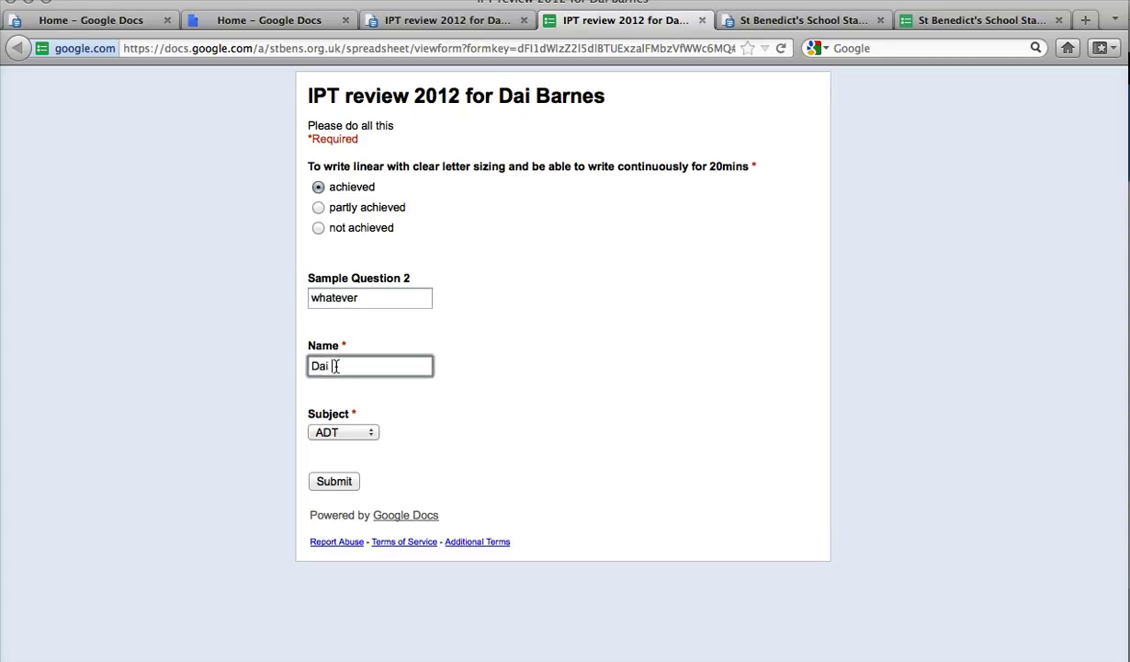
left_click(365, 432)
left_click(347, 463)
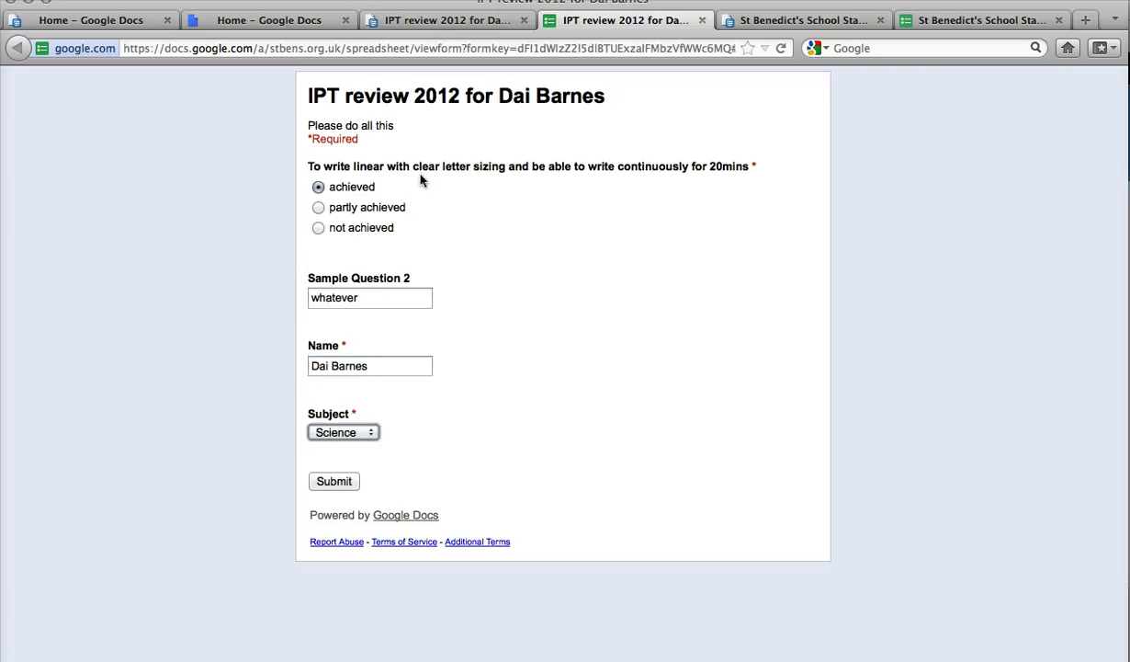
left_click(342, 482)
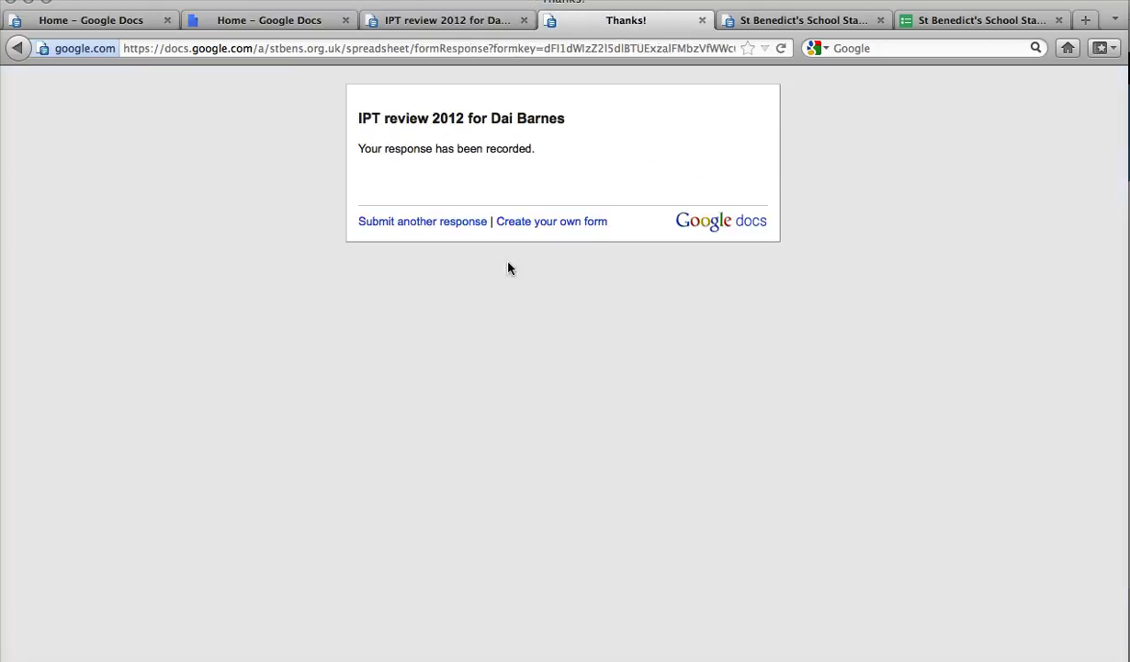
Step: Close the Thanks! confirmation page and reopen the IPT review 2012 form through Form > Edit form
left_click(701, 21)
left_click(340, 150)
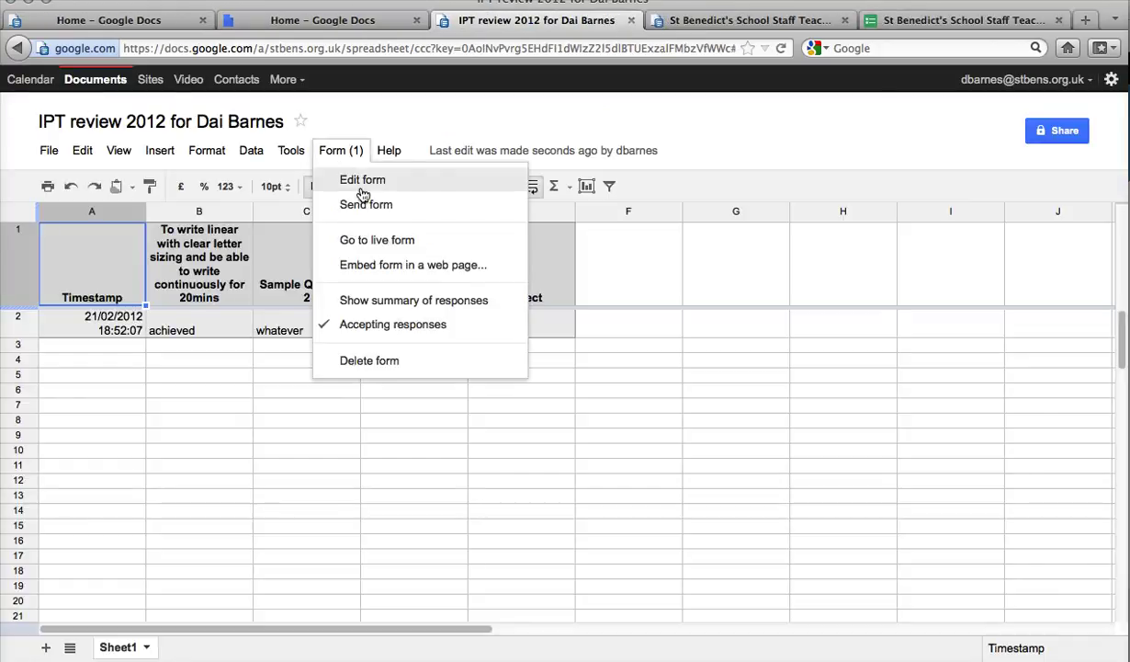
left_click(360, 188)
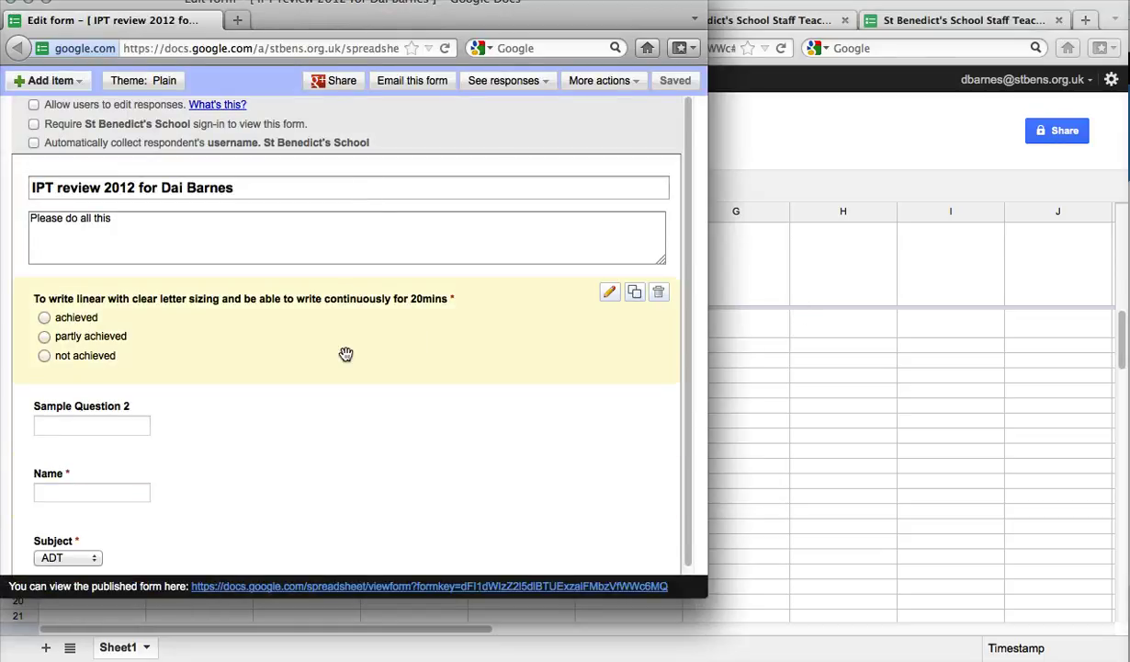
Step: Add a section header and move it above the first question
scroll(345, 355, "down", 1)
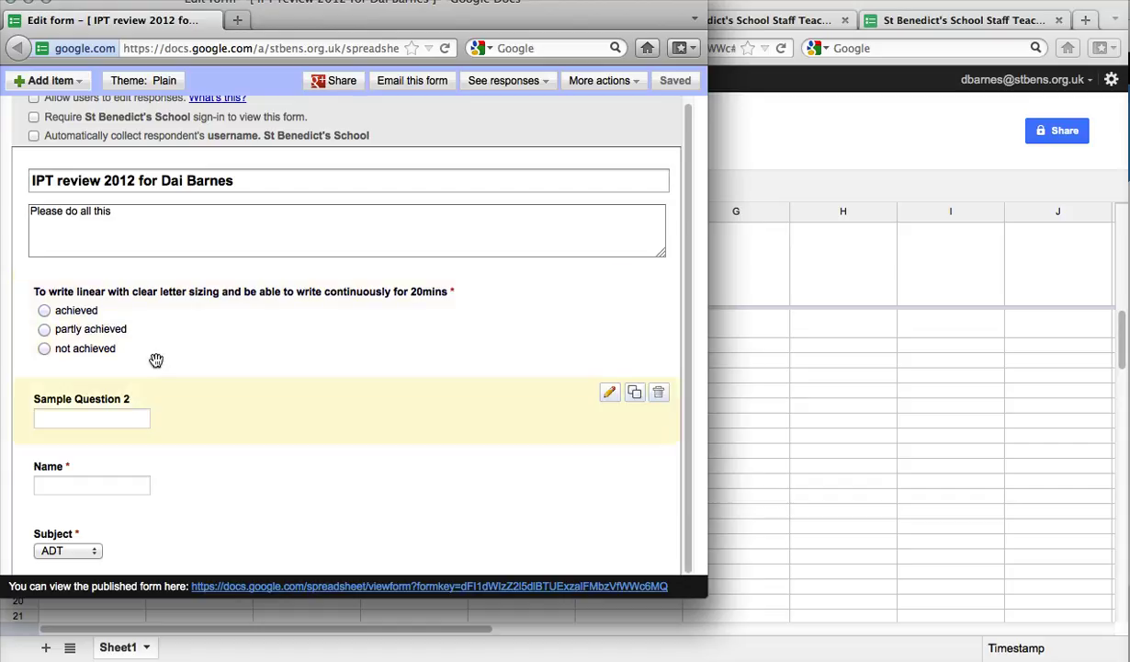
scroll(138, 311, "up", 1)
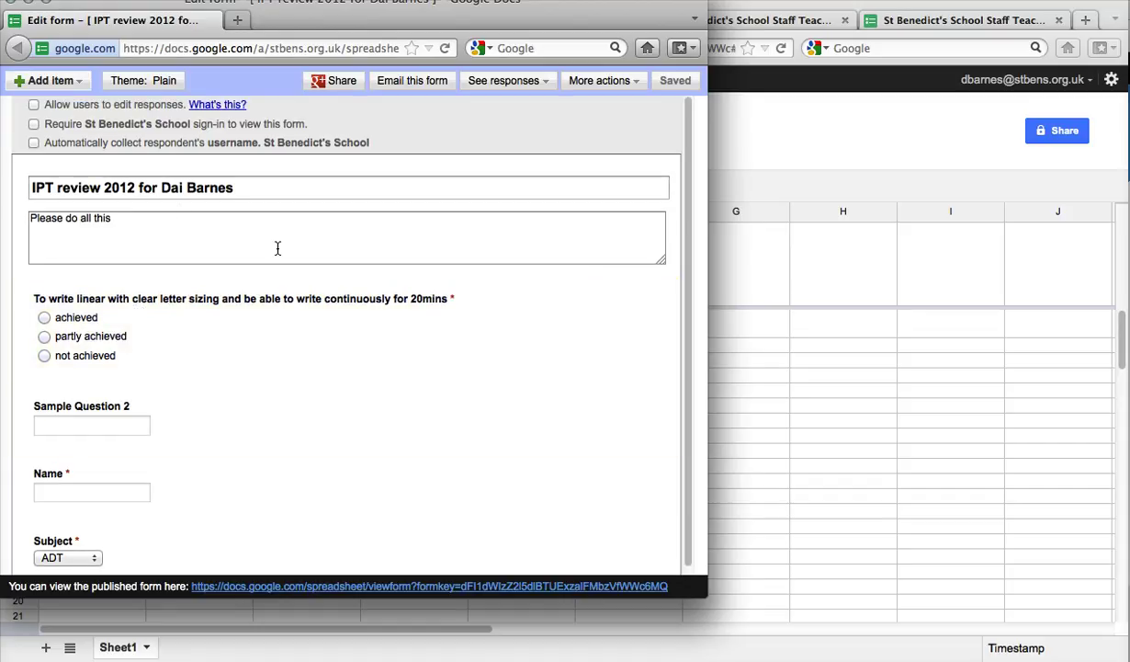
left_click(75, 81)
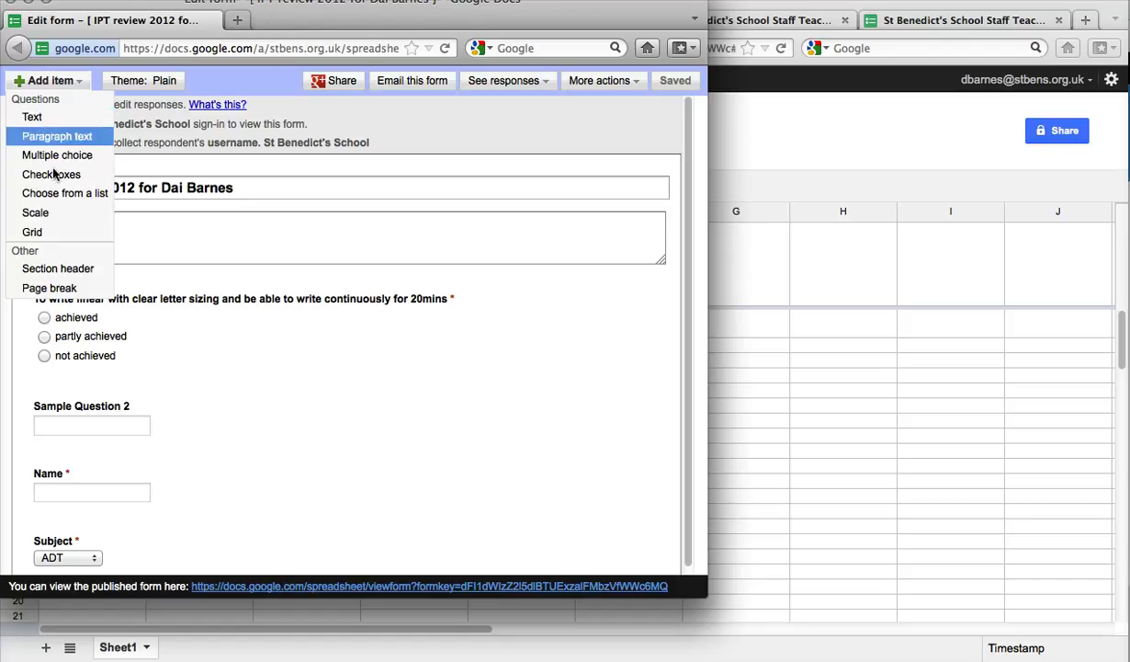
left_click(51, 269)
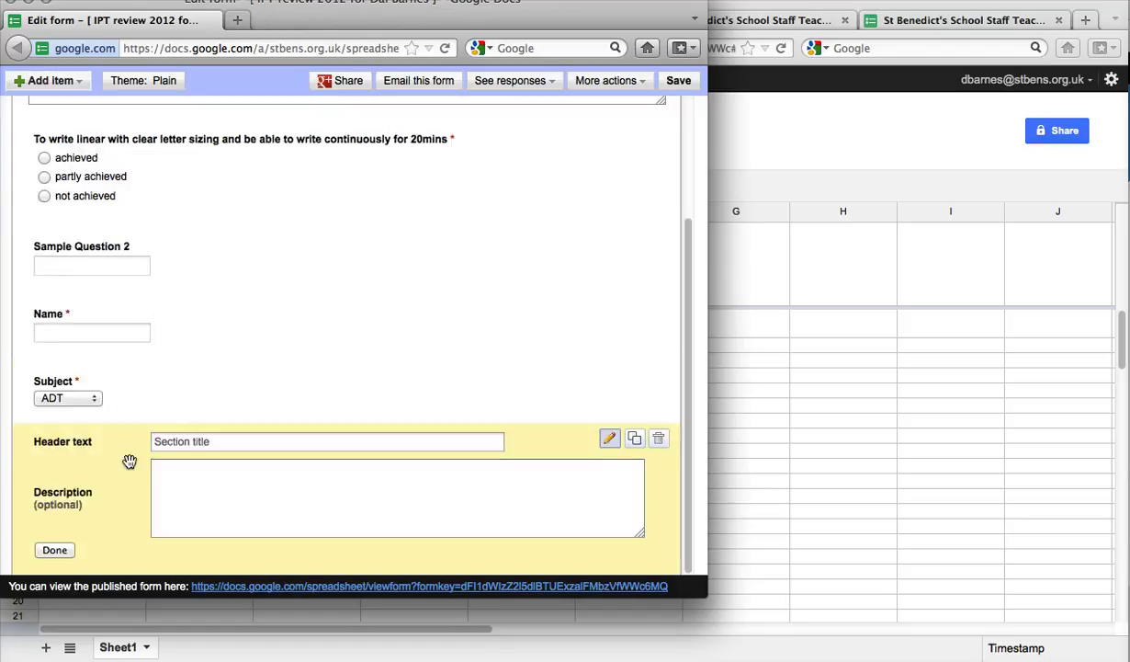
left_click_drag(132, 460, 142, 200)
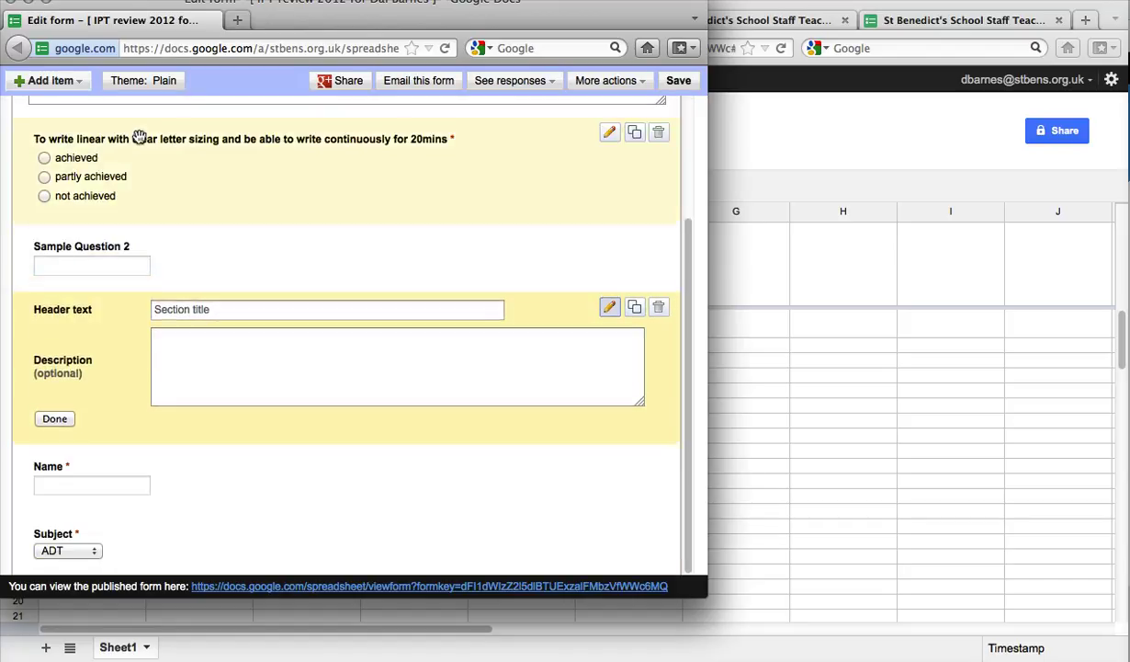
left_click_drag(113, 348, 115, 183)
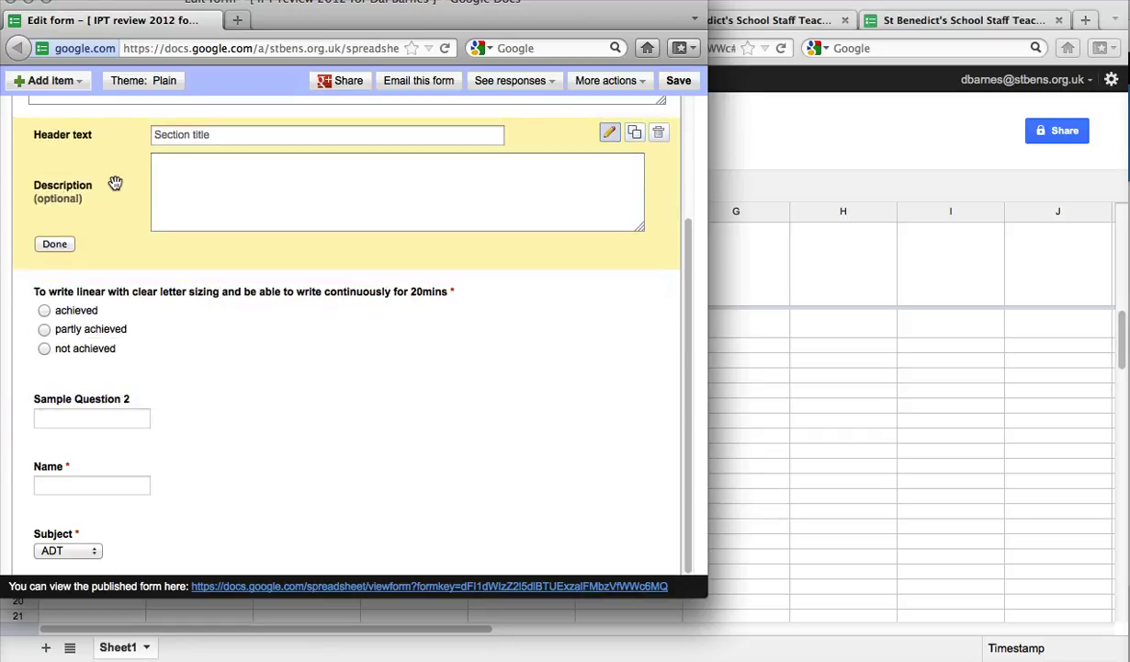
Step: Title the header 'Handr=writing' with description 'whatever', save the form, and close the editor
left_click(206, 134)
key("BackSpace")
key("BackSpace")
key("BackSpace")
key("BackSpace")
key("BackSpace")
key("BackSpace")
key("BackSpace")
key("BackSpace")
key("BackSpace")
key("BackSpace")
key("BackSpace")
key("BackSpace")
key("BackSpace")
type("Handr=writing")
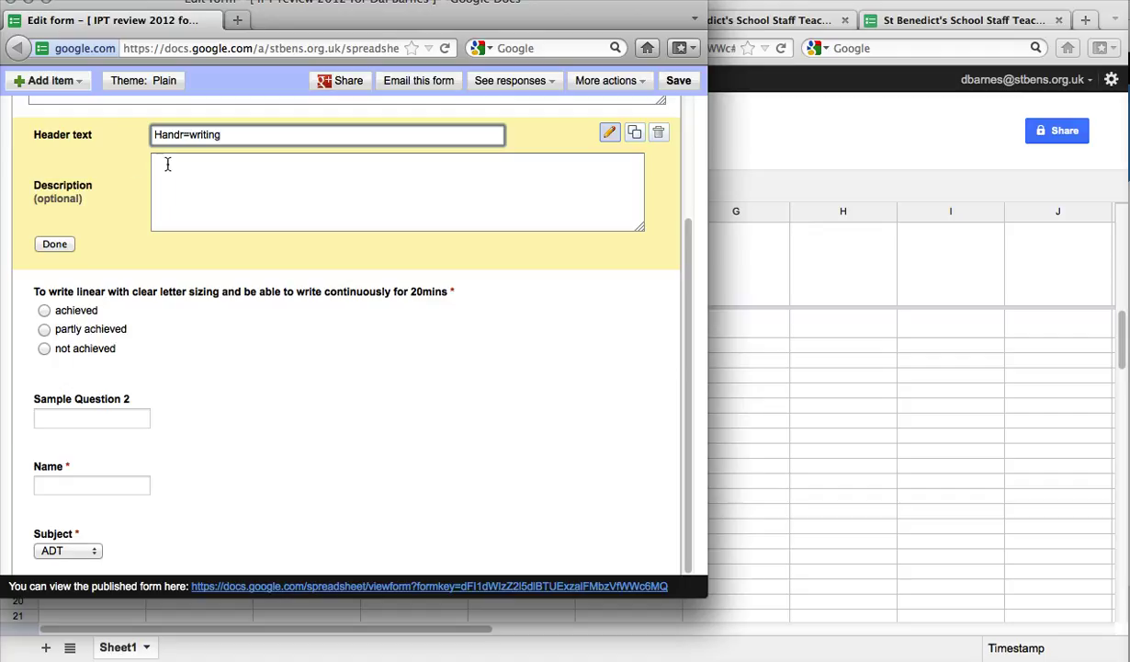
left_click(199, 175)
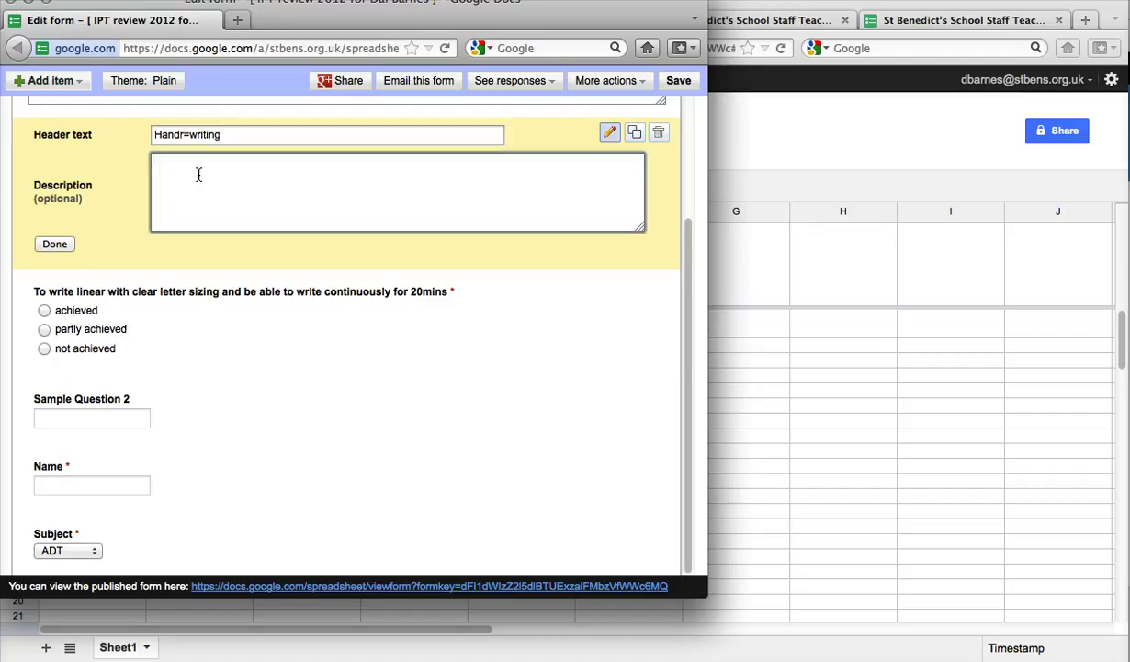
type("whatever")
left_click(57, 246)
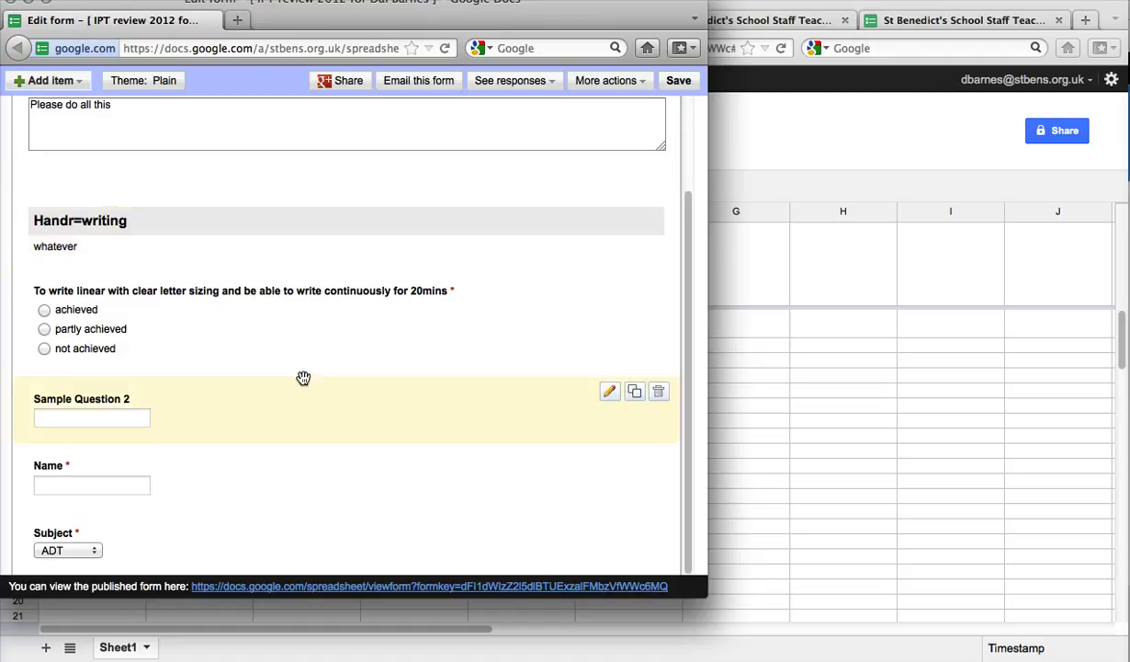
left_click(676, 81)
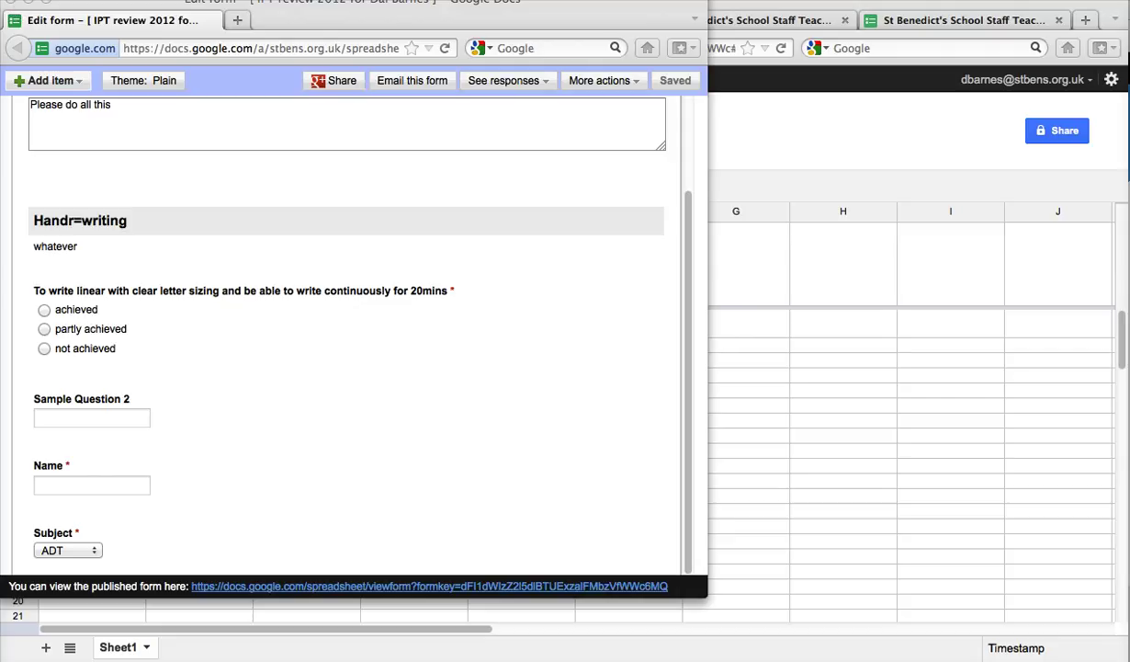
left_click(11, 4)
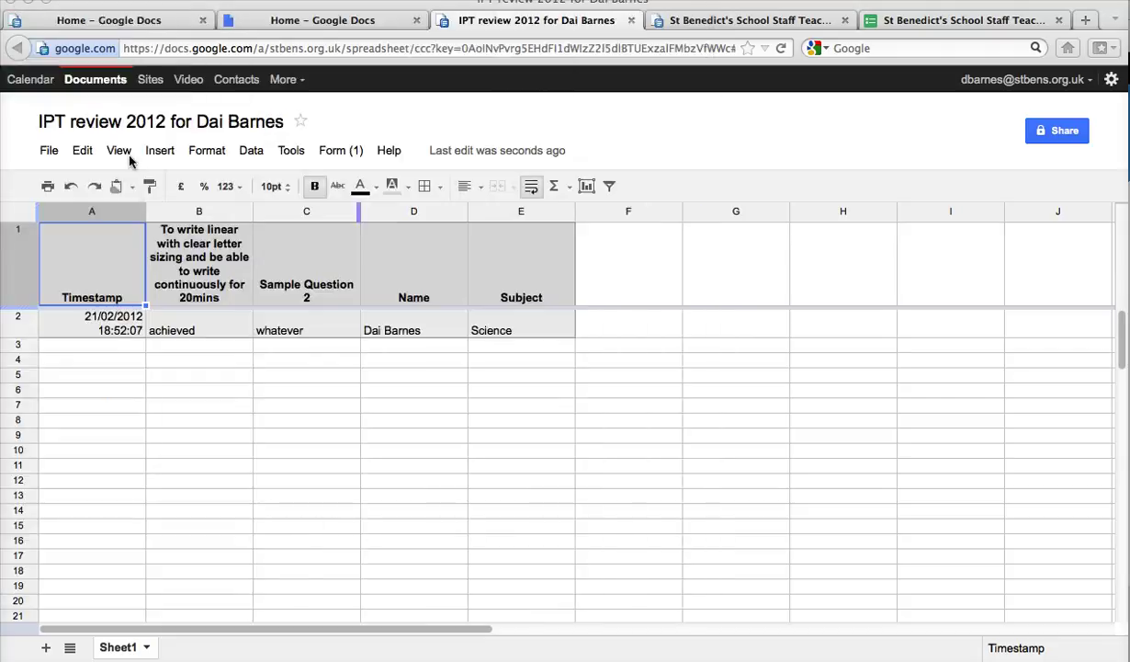
Step: Scroll through the live form to confirm the Handr=writing section, then close its tab
scroll(246, 346, "down", 9)
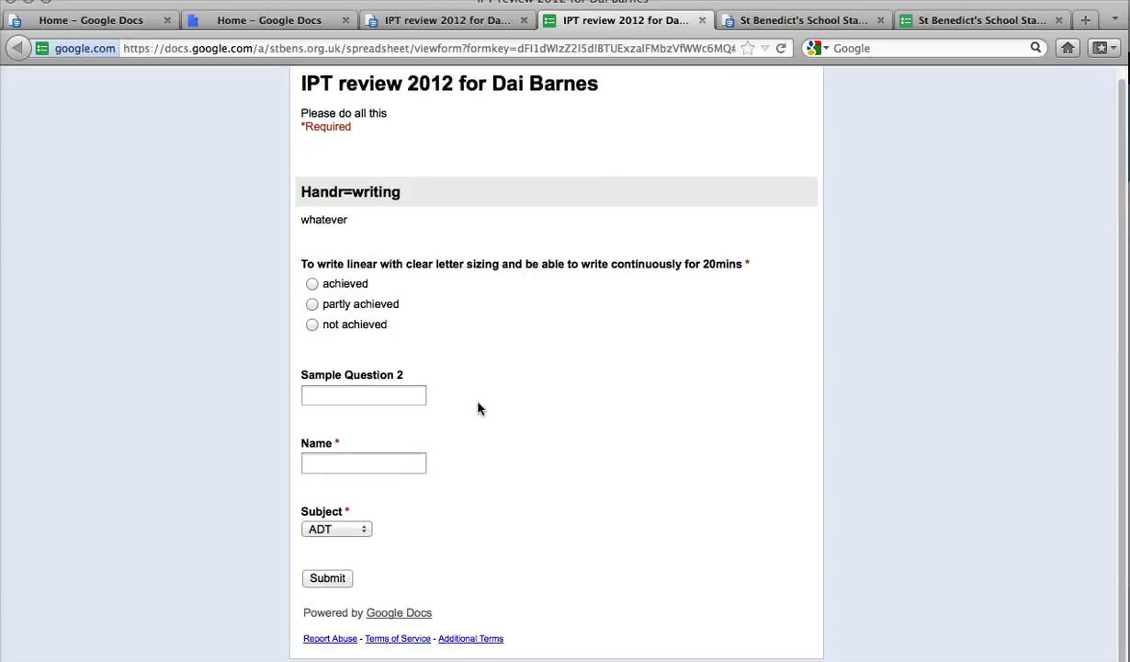
scroll(518, 358, "up", 1)
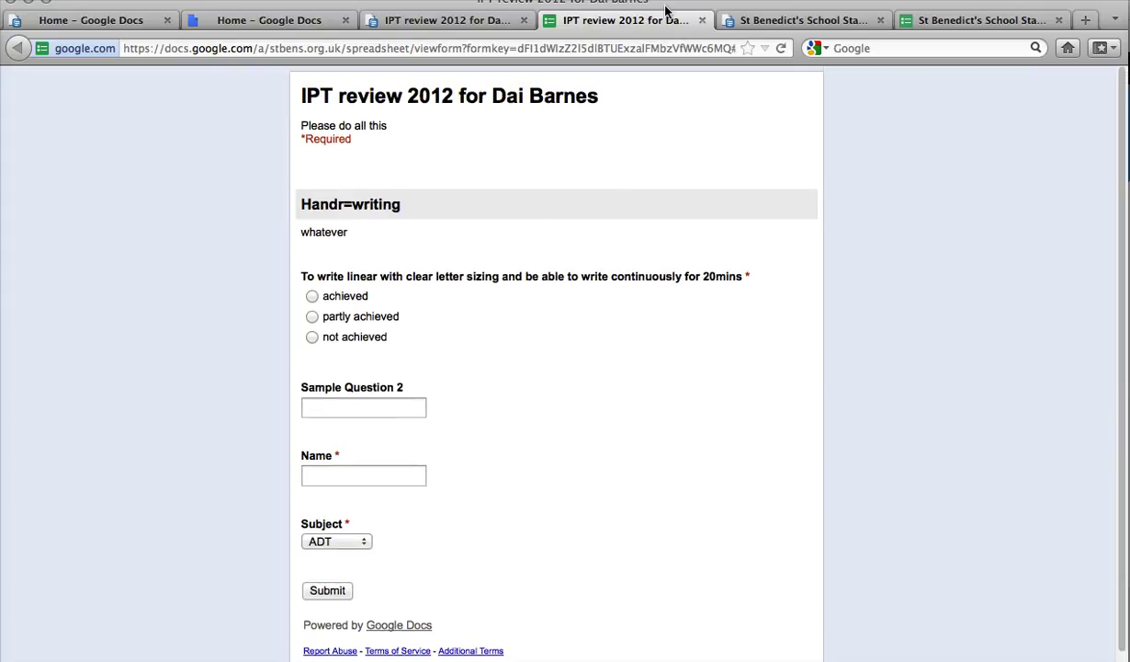
left_click(702, 20)
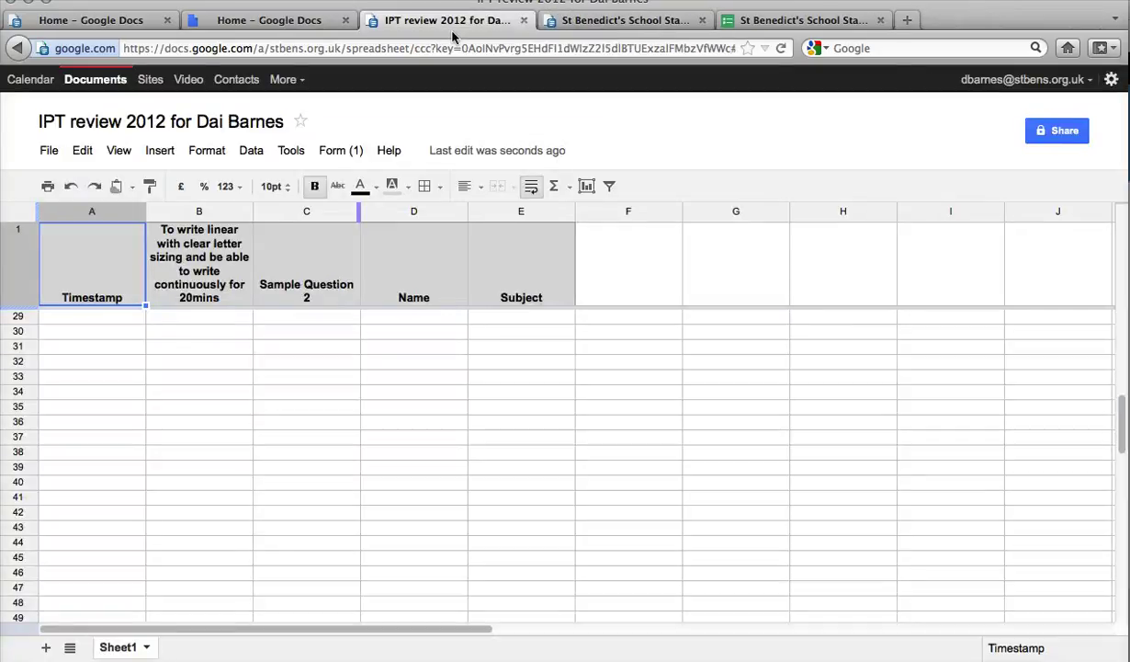